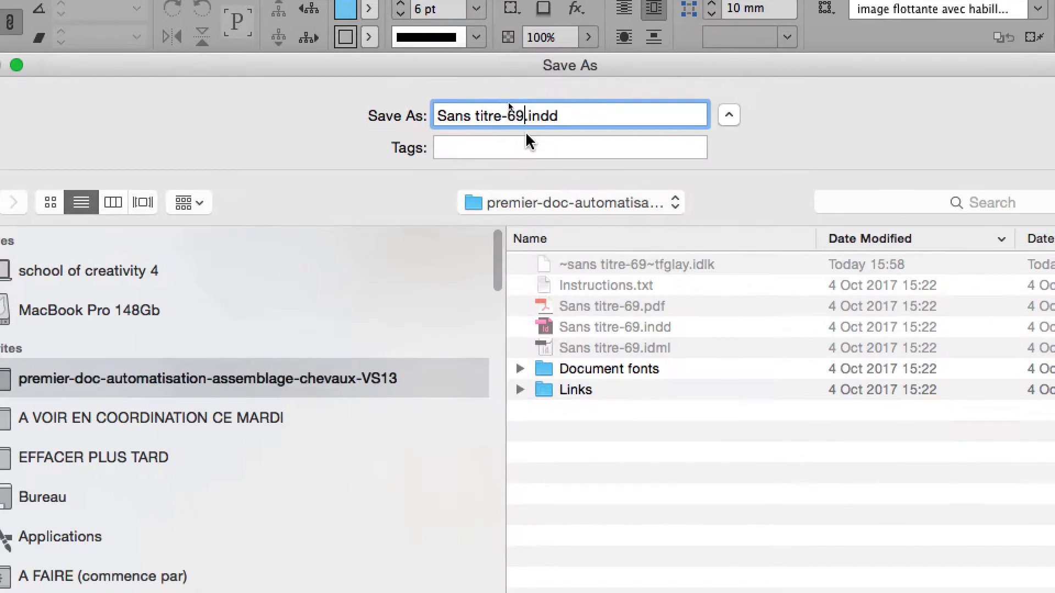
- Save a copy of the document under the name Sans titre-70.indd in InDesign CC 2017 format
{"action": "key", "text": "BackSpace"}
{"action": "key", "text": "BackSpace"}
{"action": "type", "text": "70"}
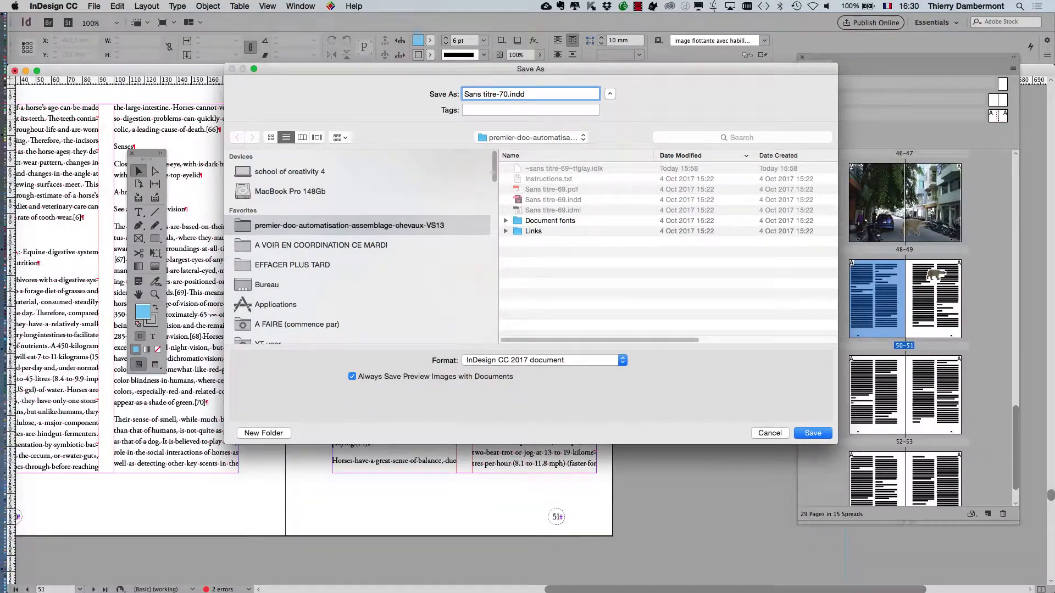
{"action": "key", "text": "Return"}
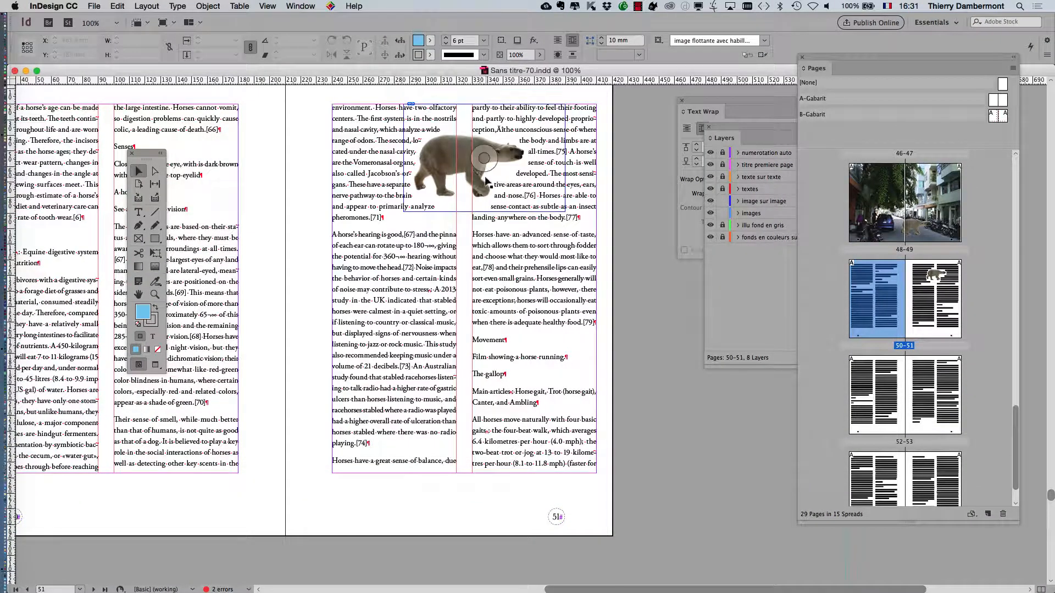
- Open the polar bear image on page 51 in Photoshop with Edit Original, using its embedded colour profile
{"action": "scroll", "coordinate": [534, 184], "scroll_direction": "up", "scroll_amount": 2}
{"action": "scroll", "coordinate": [473, 200], "scroll_direction": "up", "scroll_amount": 4}
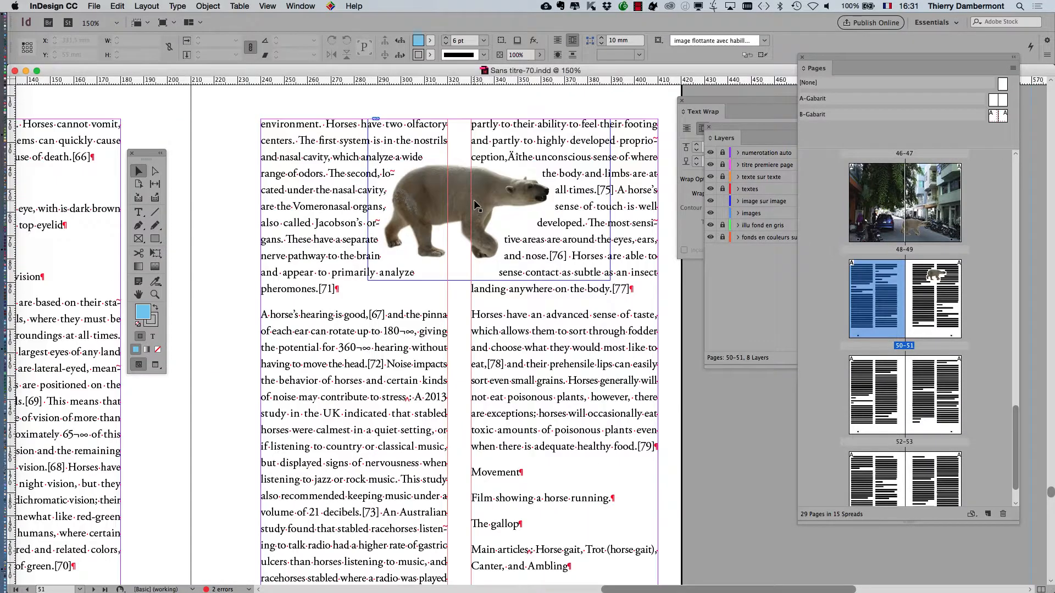
{"action": "scroll", "coordinate": [527, 218], "scroll_direction": "up", "scroll_amount": 1}
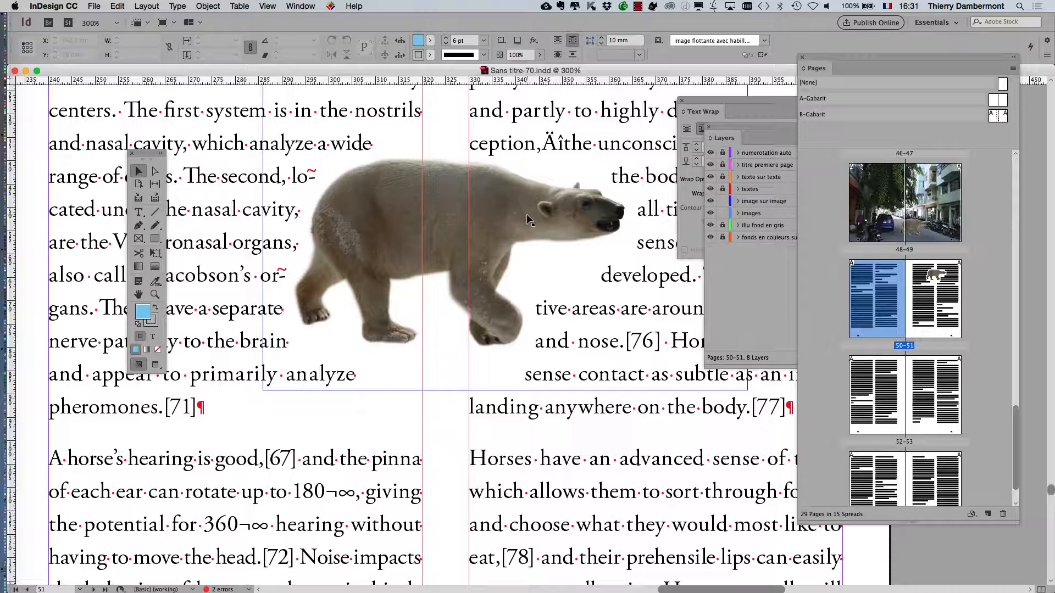
{"action": "left_click", "coordinate": [526, 220]}
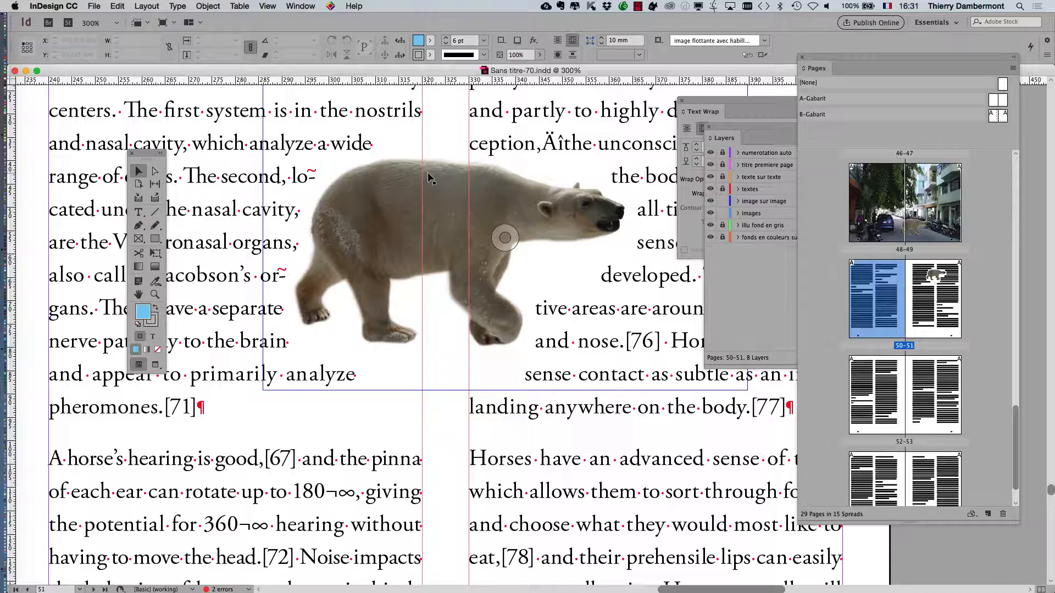
{"action": "right_click", "coordinate": [377, 184]}
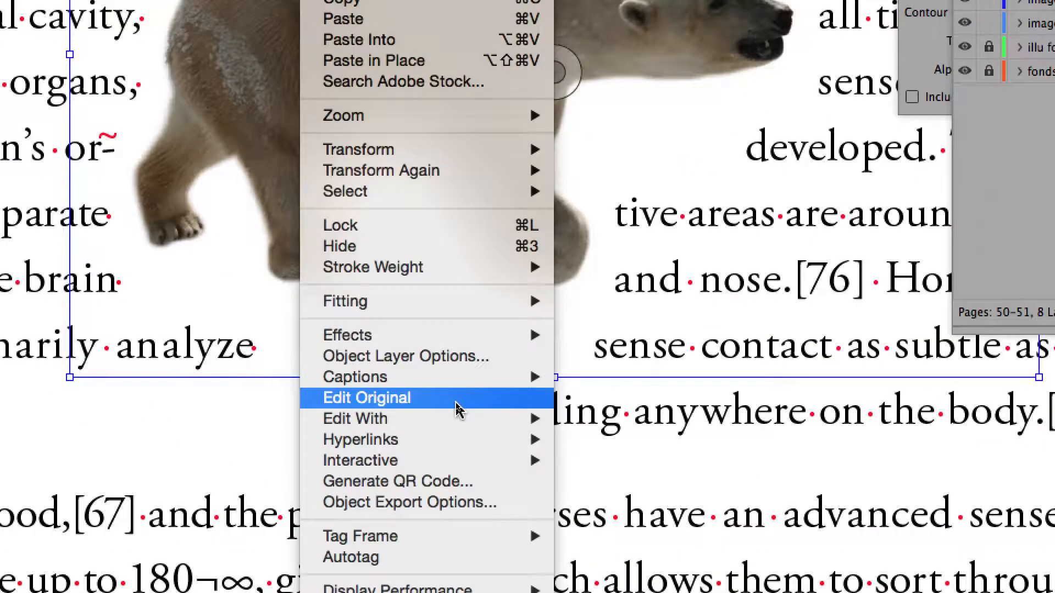
{"action": "left_click", "coordinate": [455, 409]}
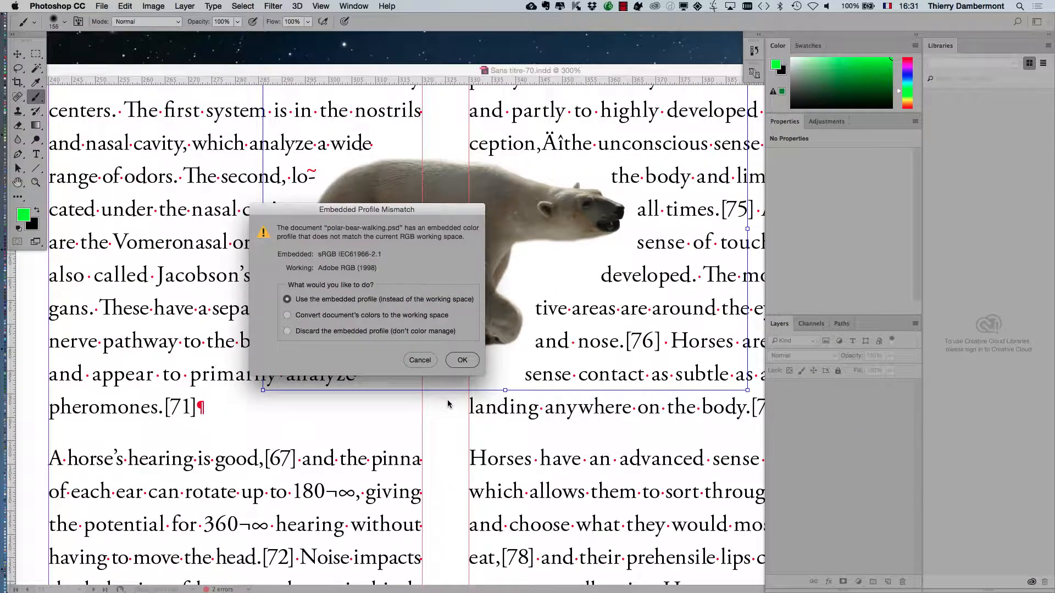
{"action": "left_click_drag", "start_coordinate": [377, 209], "coordinate": [246, 210]}
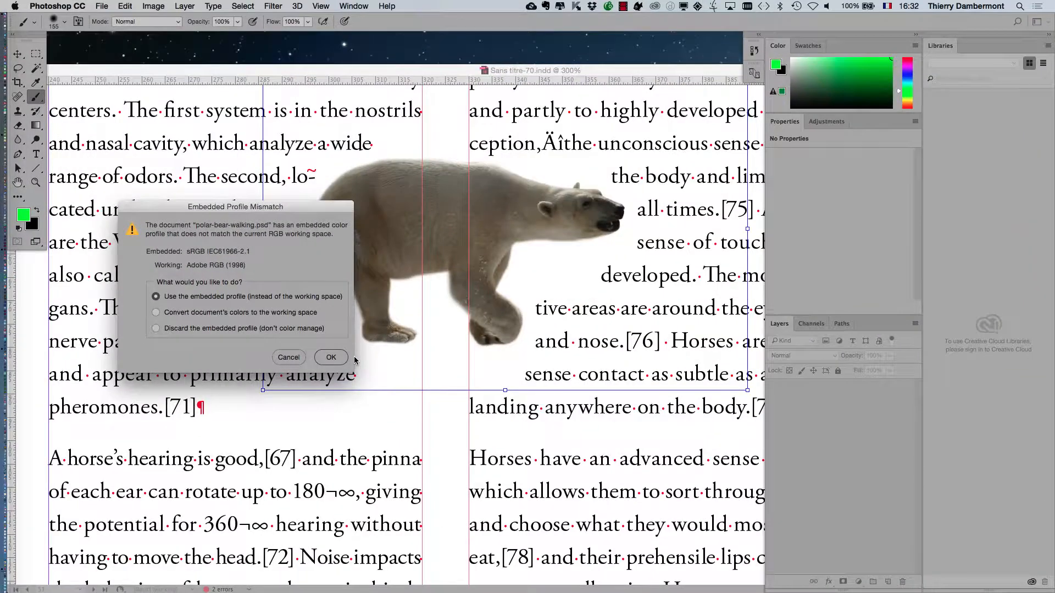
{"action": "left_click", "coordinate": [829, 515]}
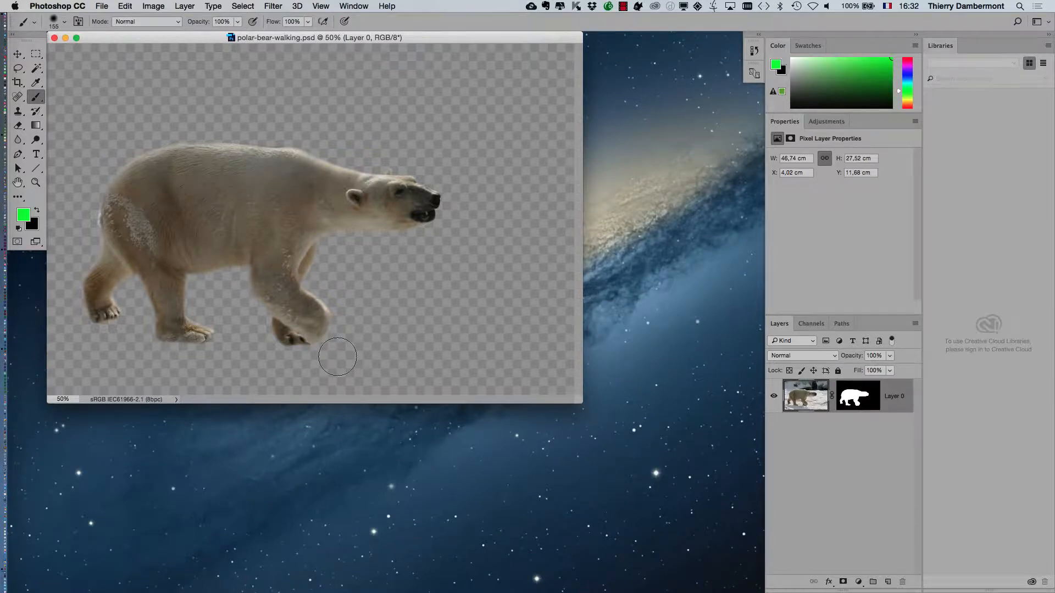
- Show the bear image in full-screen mode with a floating Layers panel and the other side panels hidden
{"action": "key", "text": "f"}
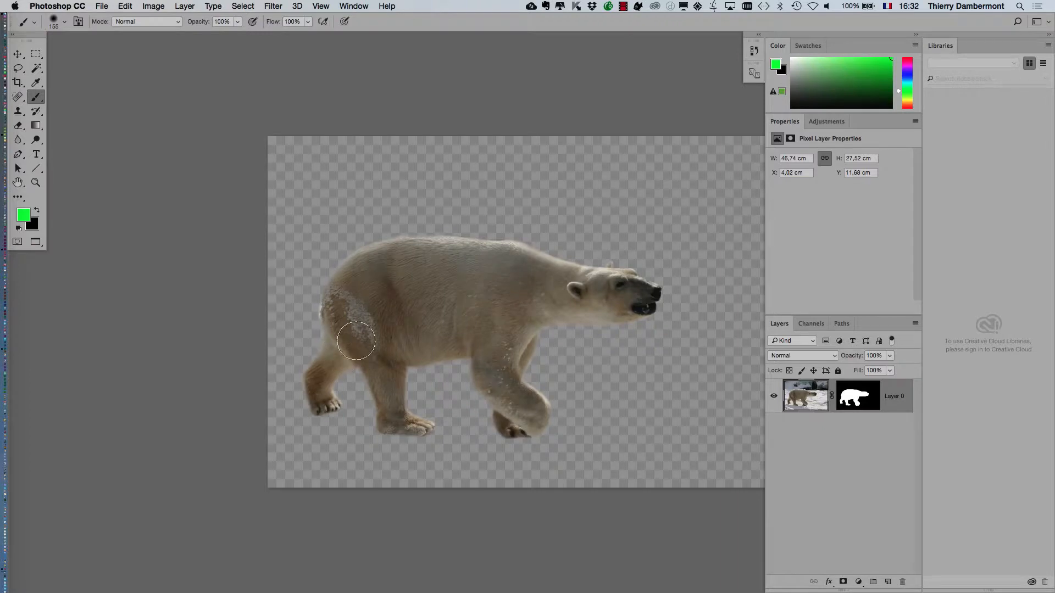
{"action": "left_click_drag", "start_coordinate": [375, 323], "coordinate": [192, 281]}
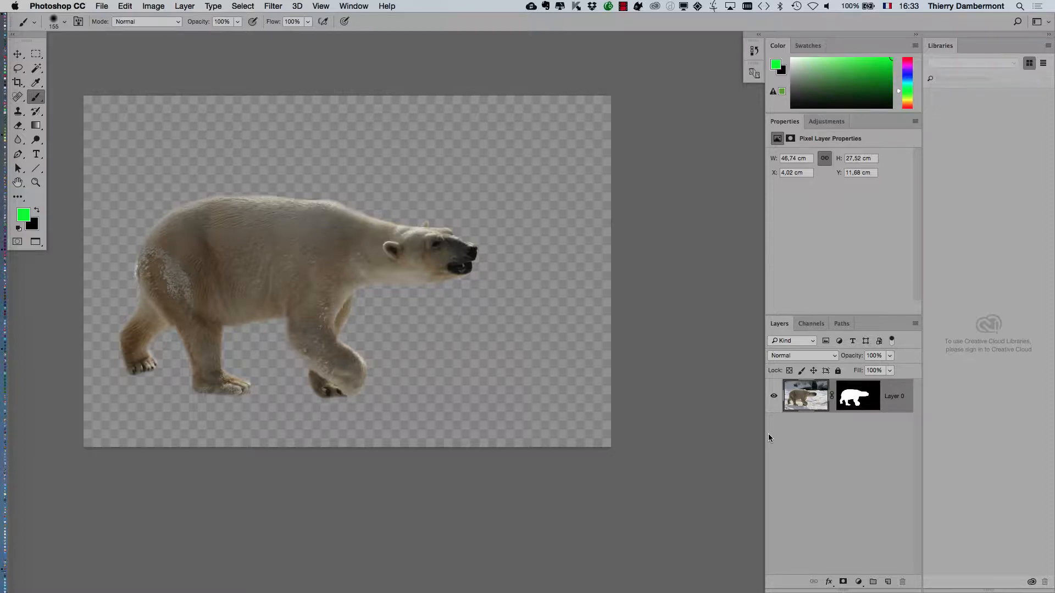
{"action": "left_click_drag", "start_coordinate": [779, 324], "coordinate": [592, 192]}
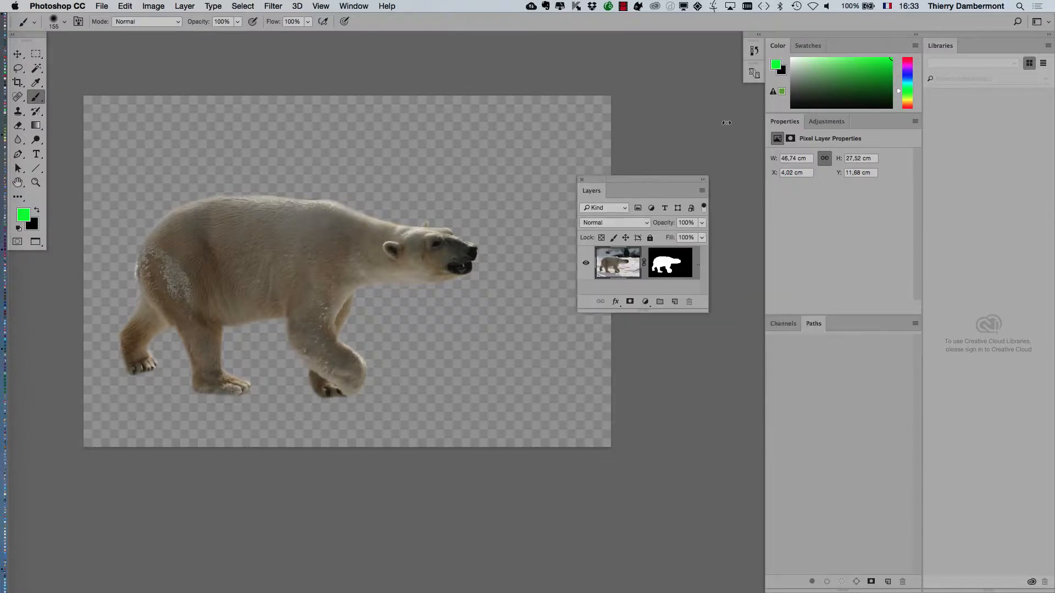
{"action": "left_click", "coordinate": [1048, 34]}
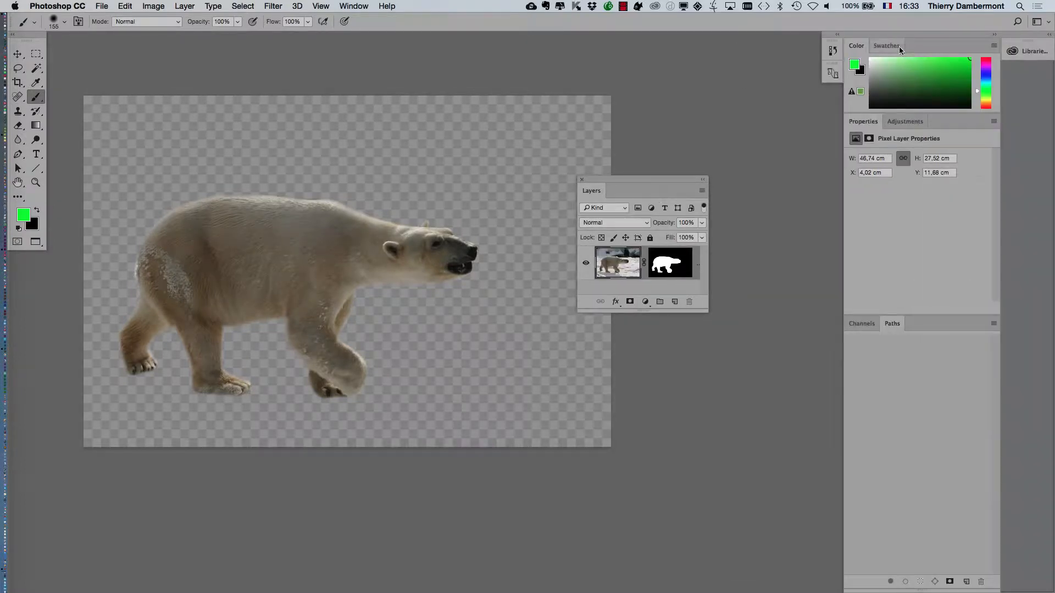
{"action": "key", "text": "shift+Tab"}
{"action": "left_click", "coordinate": [354, 6]}
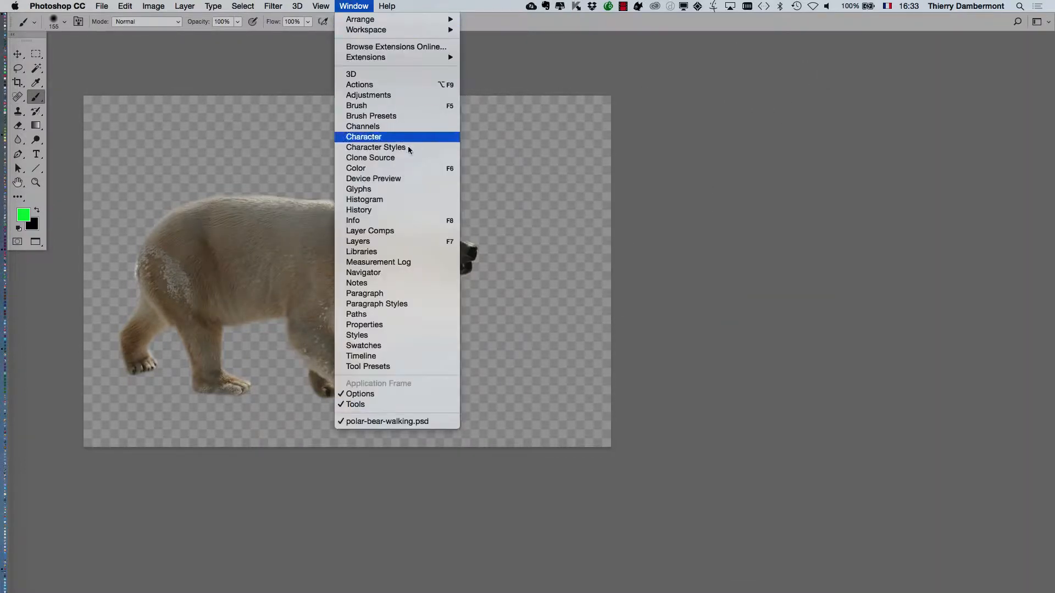
{"action": "left_click", "coordinate": [400, 242]}
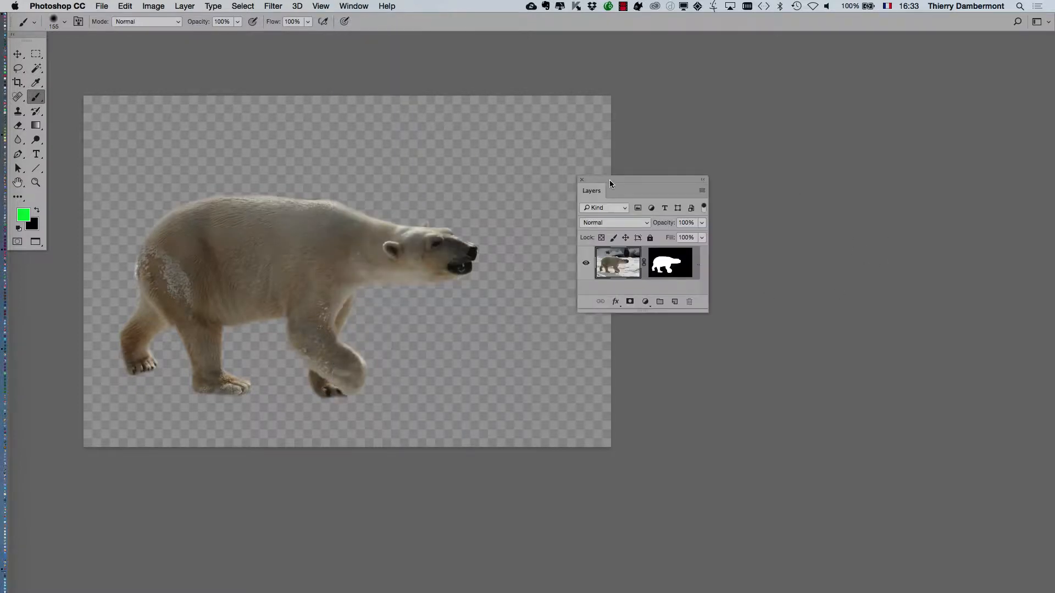
- Enlarge the floating Layers panel and place it beside the bear's head
{"action": "left_click_drag", "start_coordinate": [608, 179], "coordinate": [609, 70]}
{"action": "left_click_drag", "start_coordinate": [707, 202], "coordinate": [901, 349]}
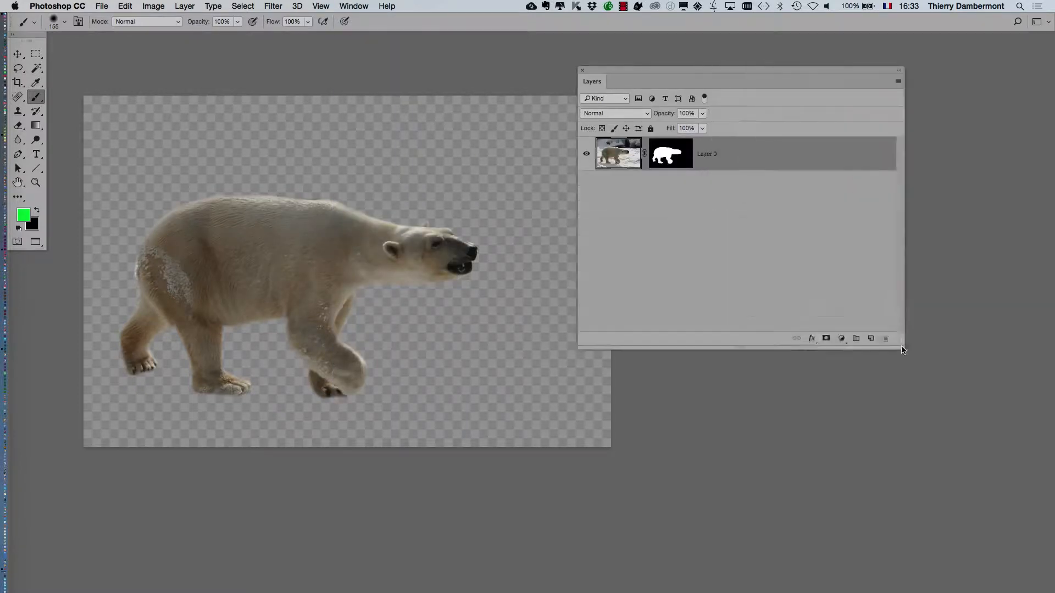
{"action": "left_click_drag", "start_coordinate": [693, 68], "coordinate": [680, 140]}
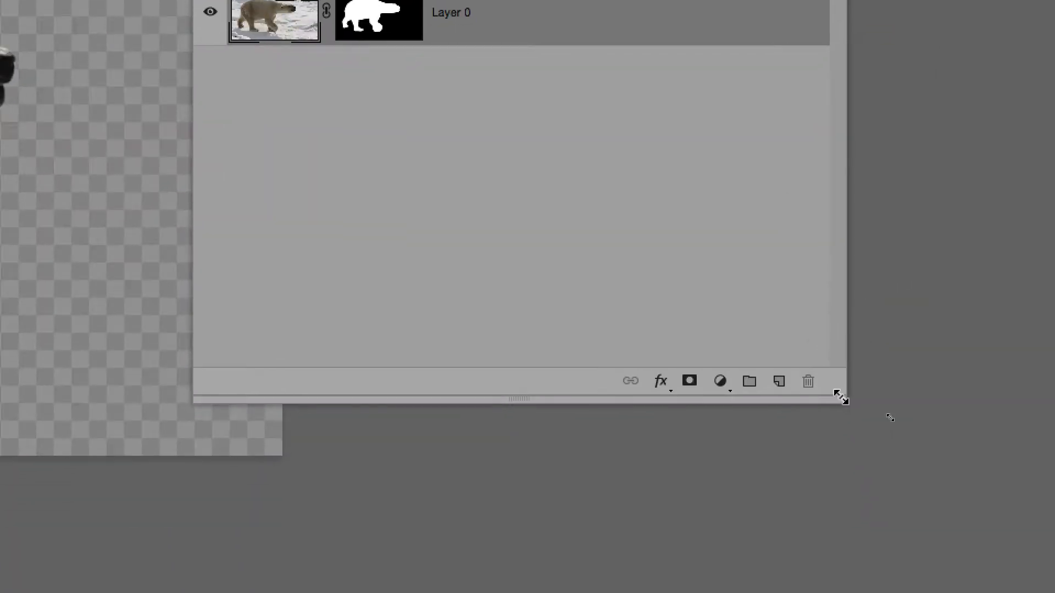
{"action": "left_click_drag", "start_coordinate": [841, 396], "coordinate": [830, 333]}
{"action": "left_click_drag", "start_coordinate": [698, 164], "coordinate": [590, 224]}
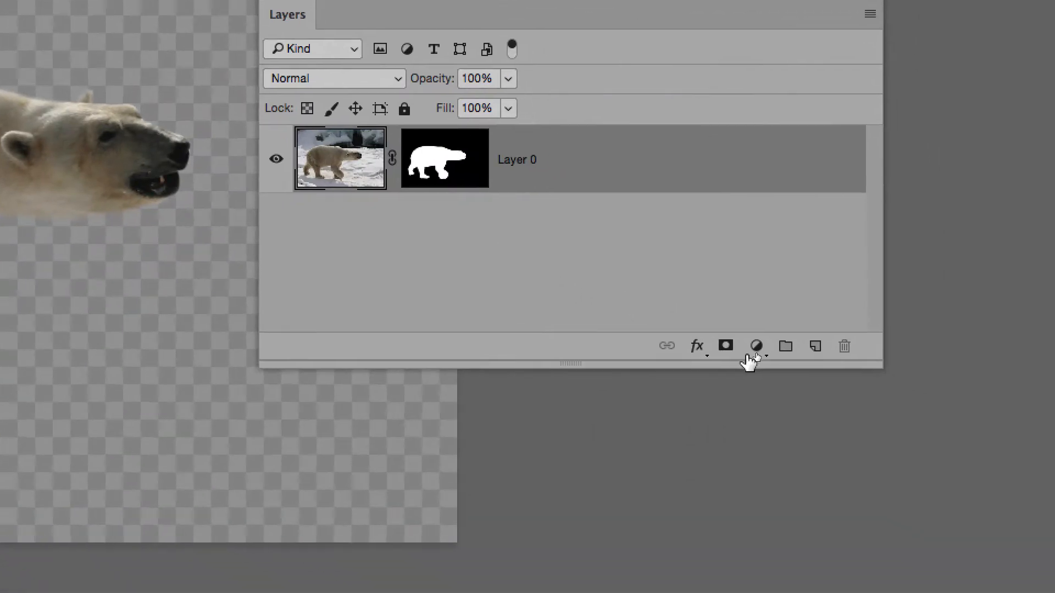
- Add a Hue/Saturation adjustment layer above Layer 0 and float its Properties panel separately, collapsing the Adjustments panel
{"action": "left_click", "coordinate": [752, 351]}
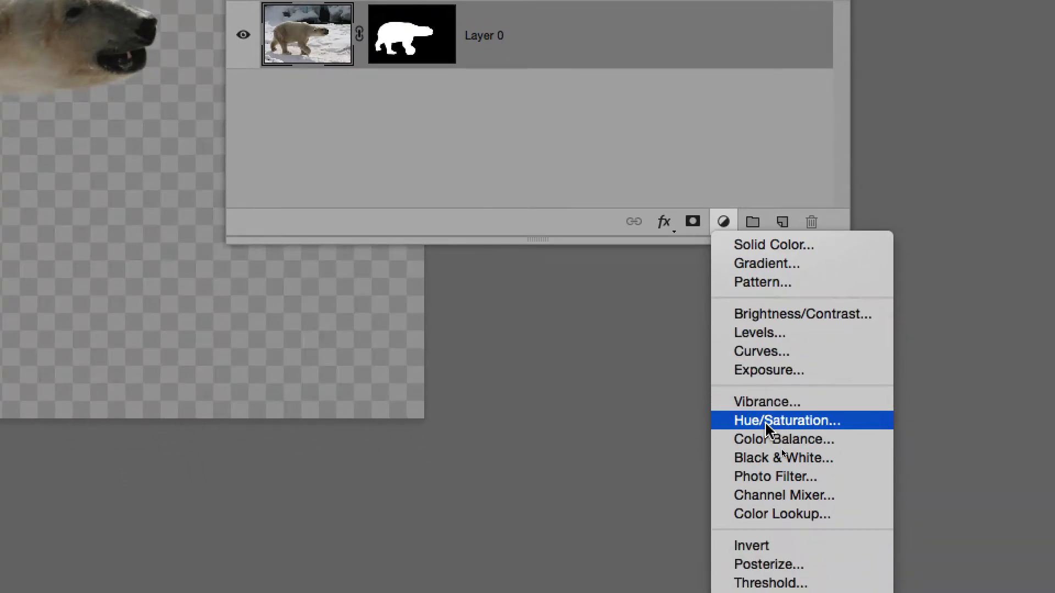
{"action": "left_click", "coordinate": [767, 423]}
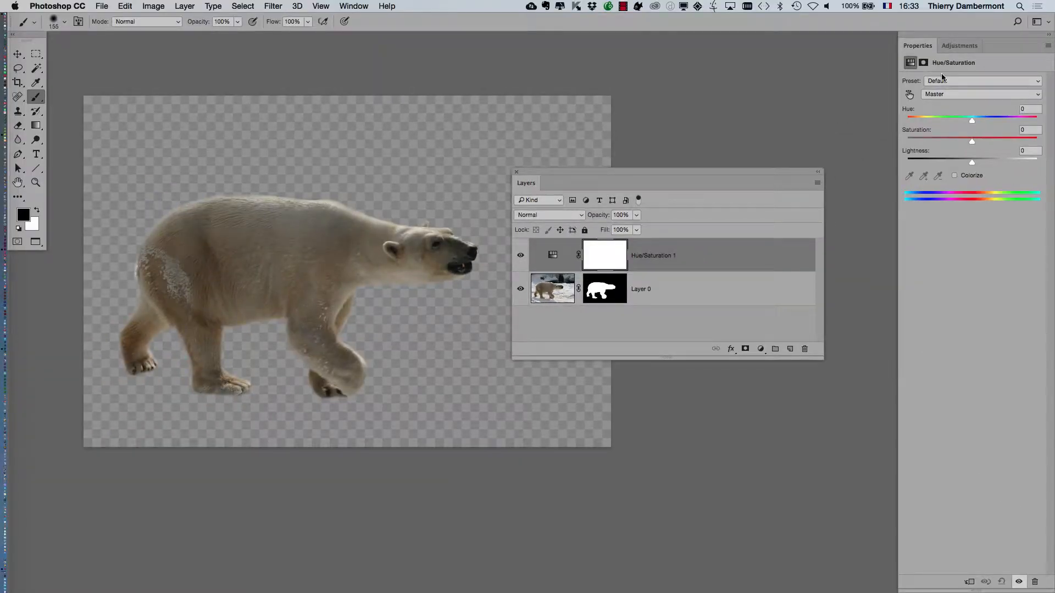
{"action": "left_click_drag", "start_coordinate": [923, 46], "coordinate": [965, 163]}
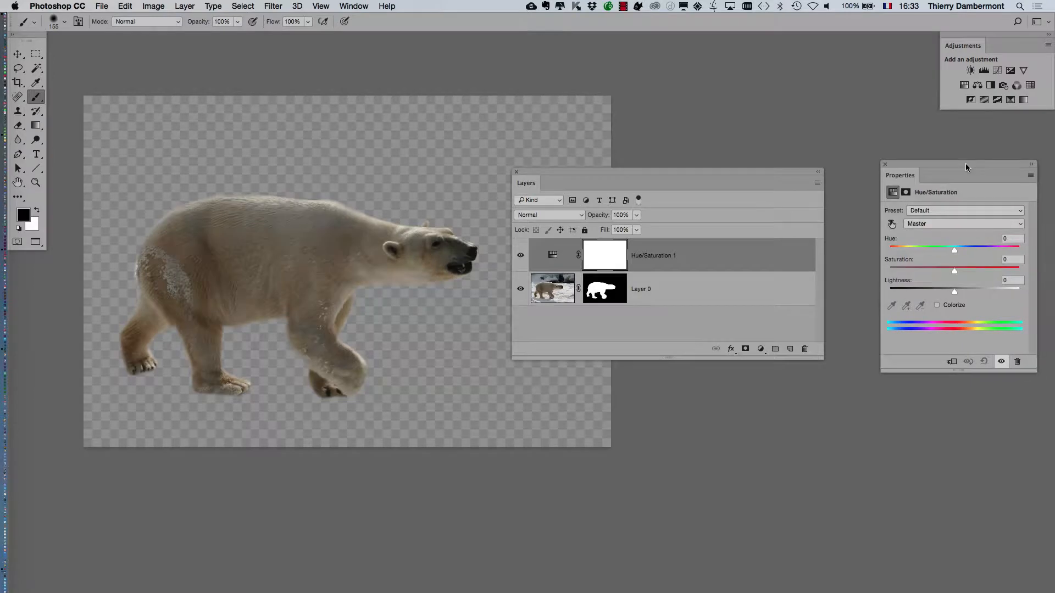
{"action": "left_click", "coordinate": [1048, 34]}
{"action": "left_click", "coordinate": [354, 6]}
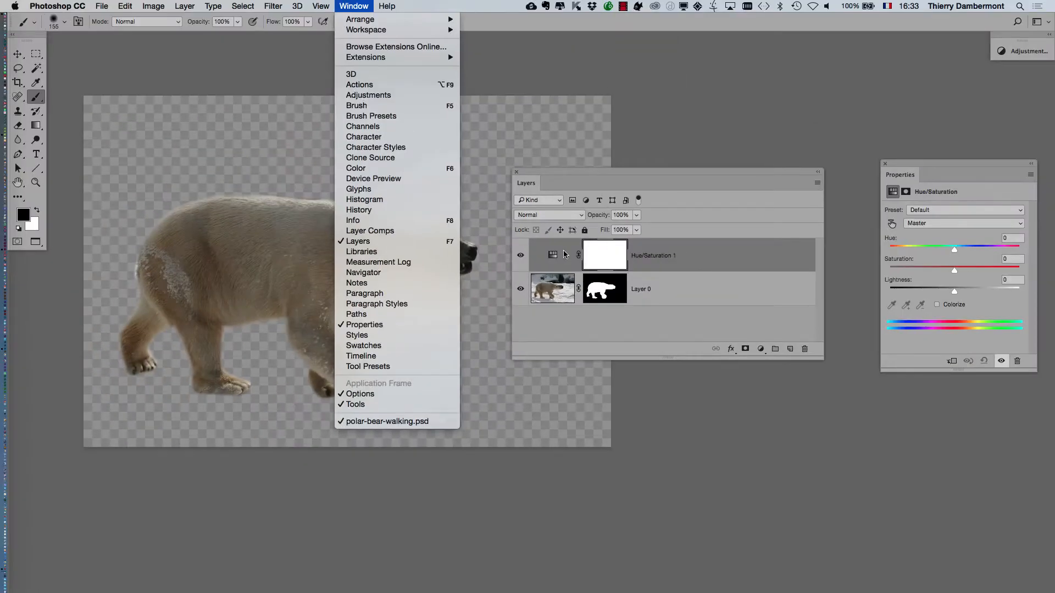
{"action": "left_click", "coordinate": [566, 254]}
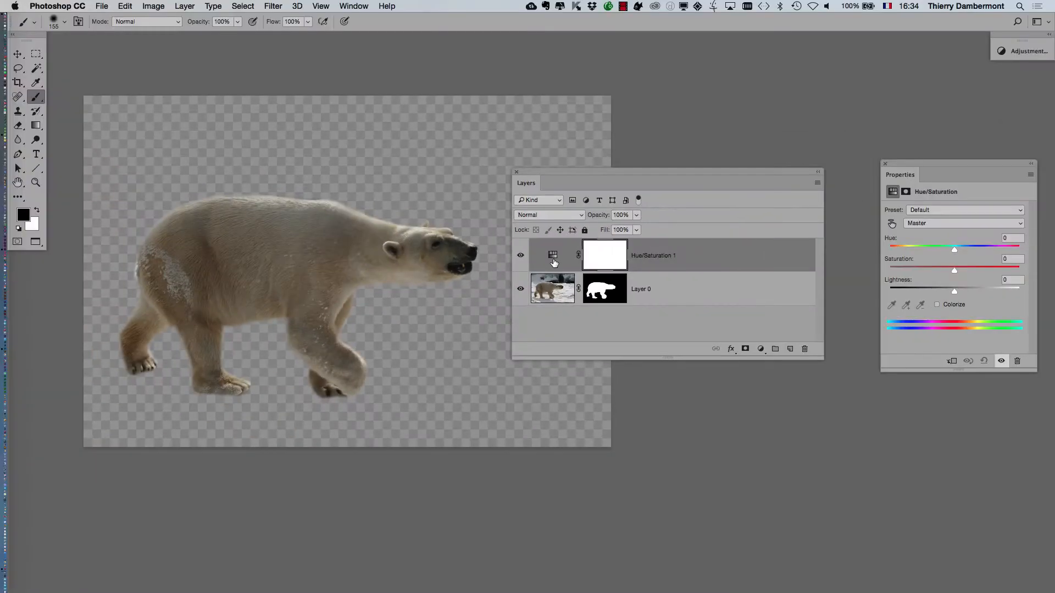
- Move the Layers panel below the image and place a widened Properties panel next to the bear's head
{"action": "left_click_drag", "start_coordinate": [598, 176], "coordinate": [624, 61]}
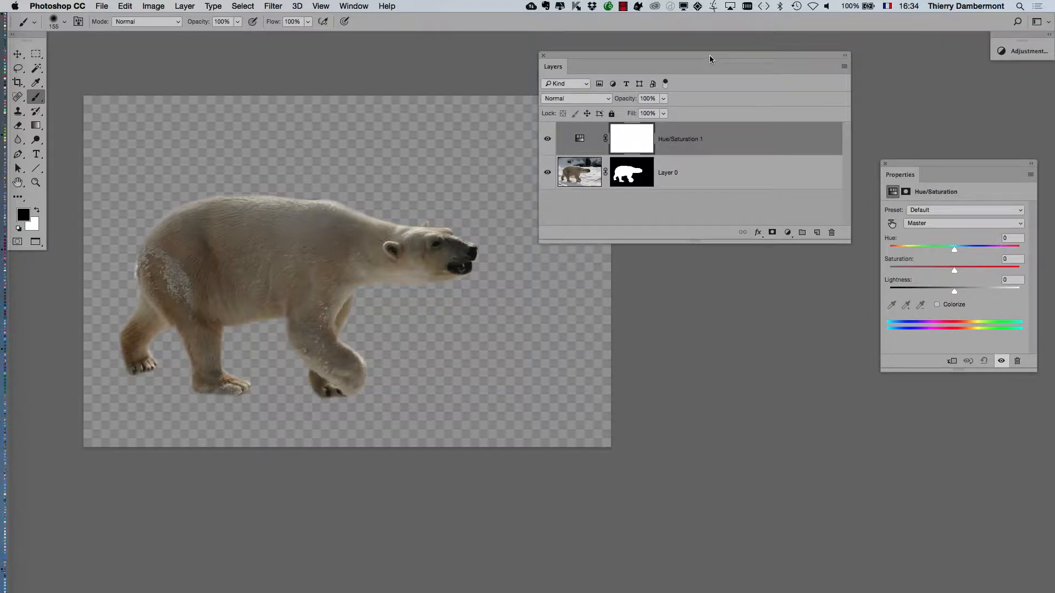
{"action": "left_click_drag", "start_coordinate": [709, 55], "coordinate": [727, 457]}
{"action": "left_click_drag", "start_coordinate": [912, 164], "coordinate": [560, 72]}
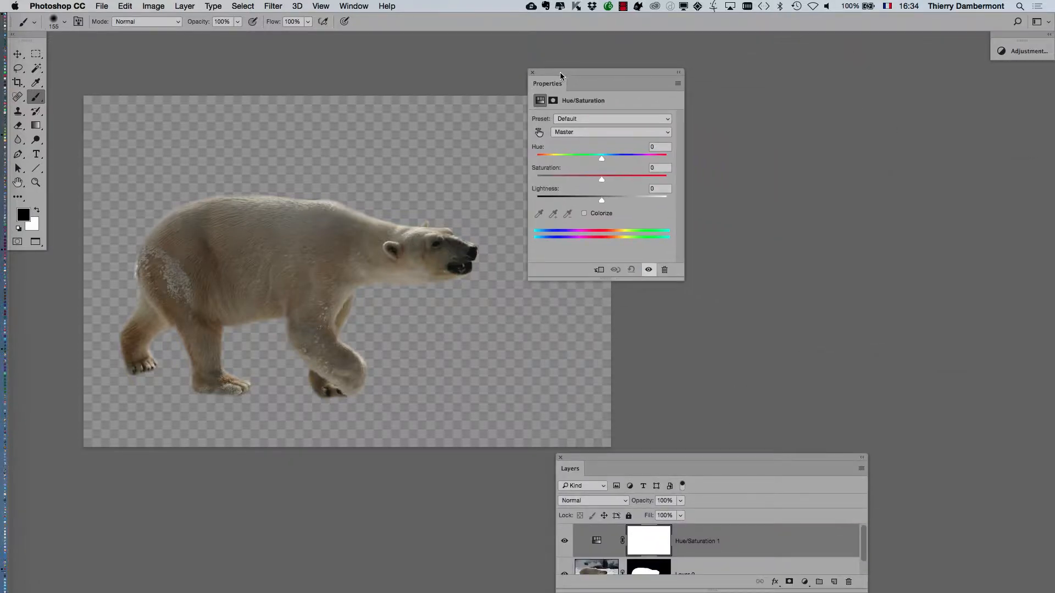
{"action": "left_click_drag", "start_coordinate": [683, 280], "coordinate": [896, 336]}
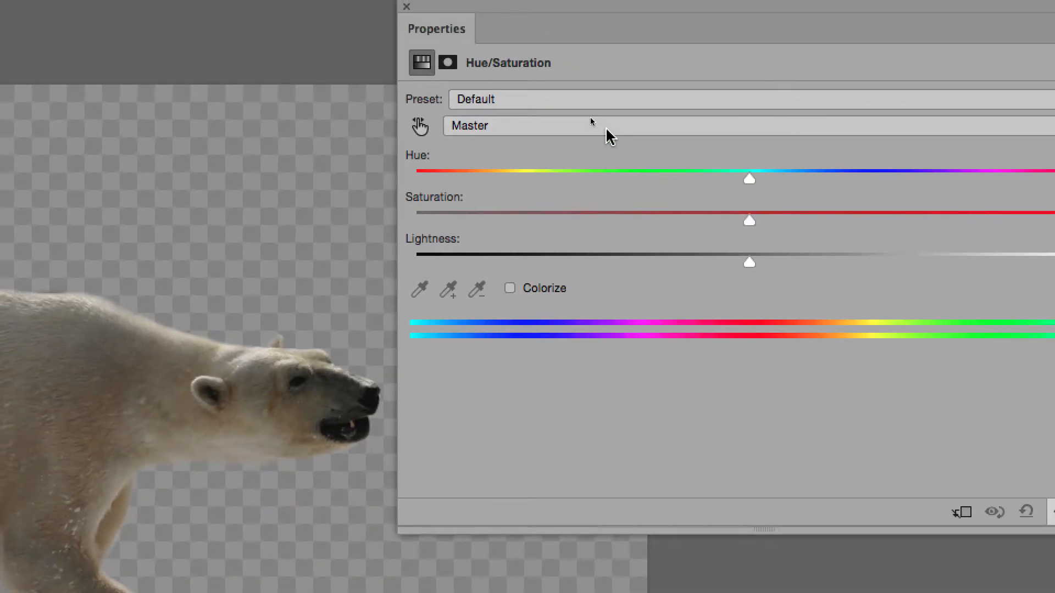
- Set the Hue/Saturation layer's Master saturation to -60 to desaturate the bear
{"action": "left_click", "coordinate": [579, 85]}
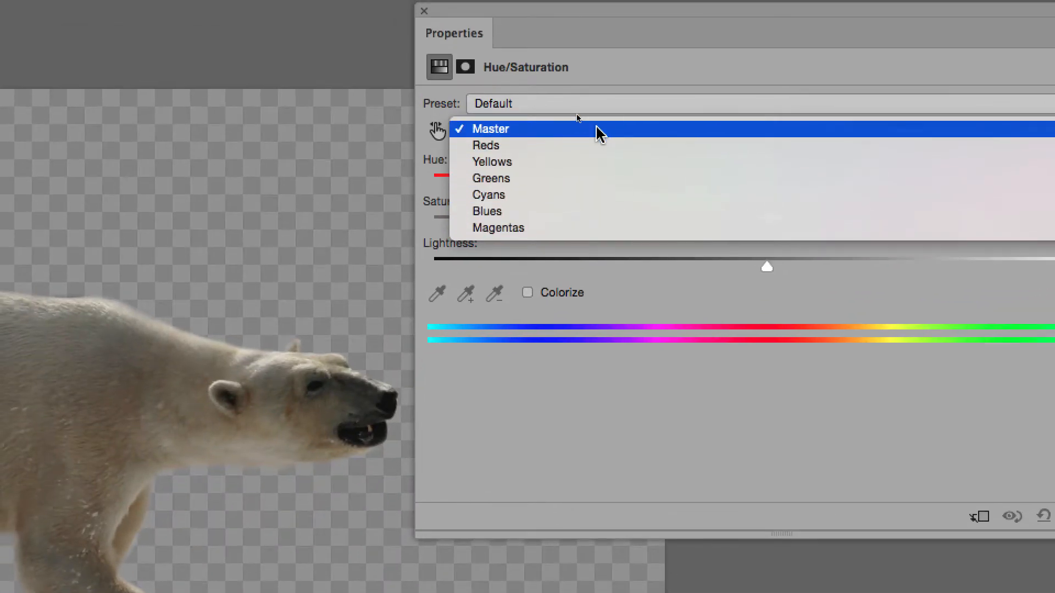
{"action": "left_click", "coordinate": [599, 133]}
{"action": "left_click_drag", "start_coordinate": [765, 225], "coordinate": [693, 225]}
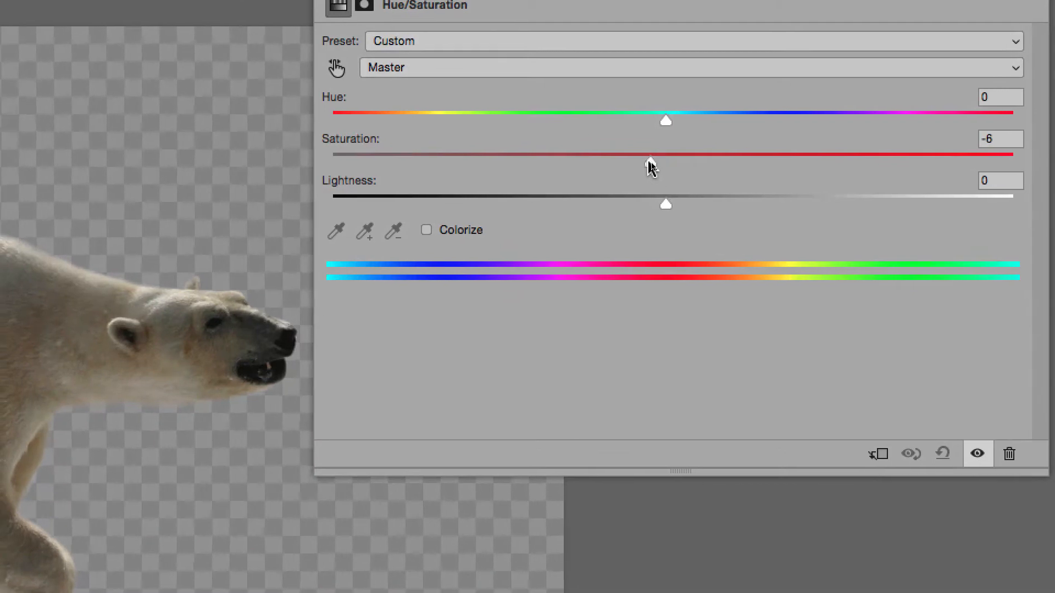
{"action": "left_click_drag", "start_coordinate": [629, 165], "coordinate": [520, 165]}
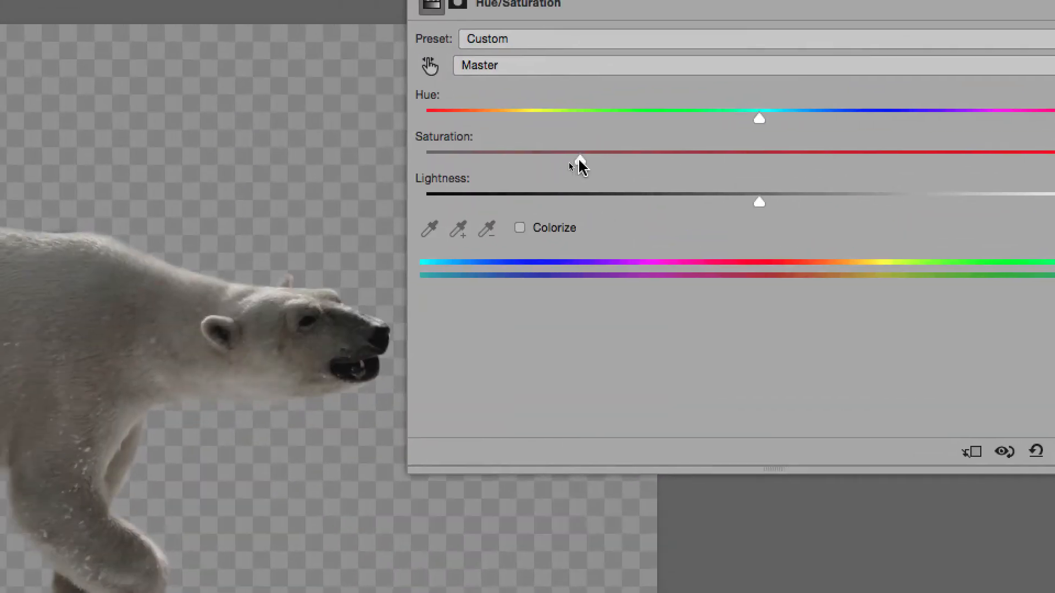
{"action": "left_click_drag", "start_coordinate": [581, 165], "coordinate": [563, 165]}
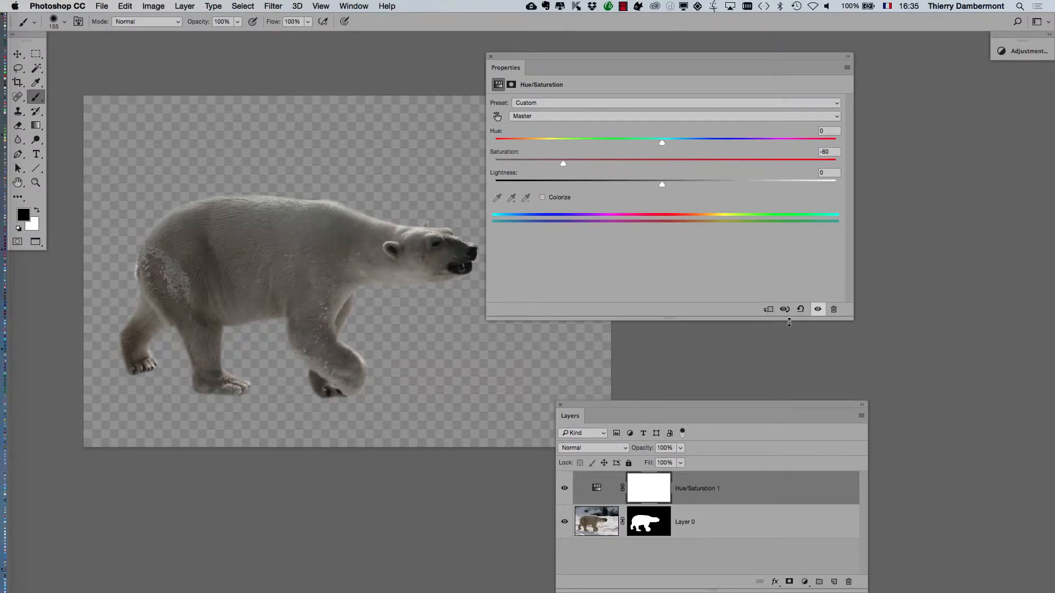
- Narrow the Properties panel and move it clear of the image, and make the Layers panel taller beside the bear
{"action": "left_click_drag", "start_coordinate": [847, 318], "coordinate": [686, 337]}
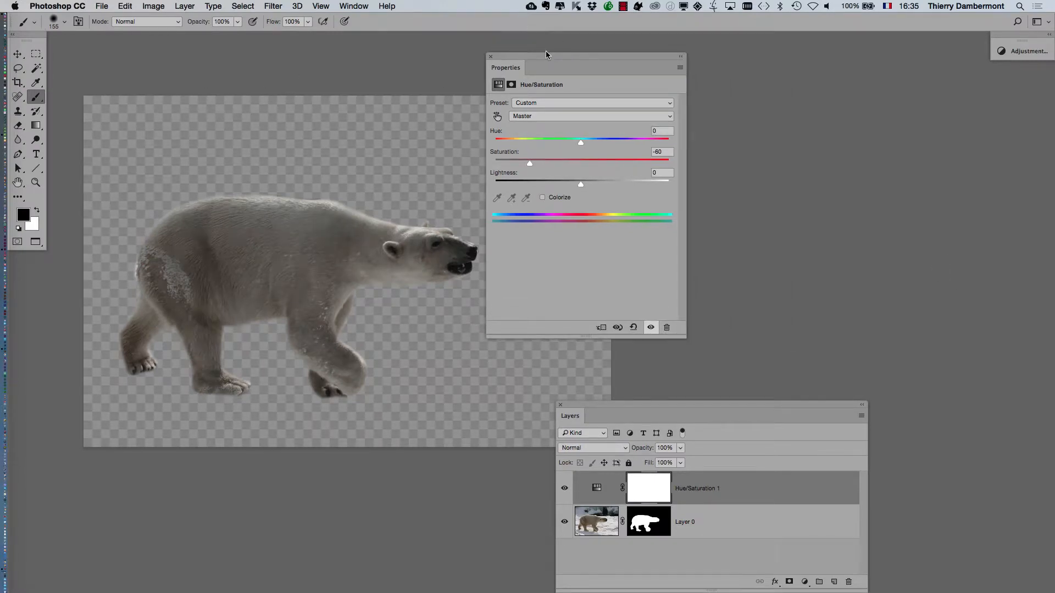
{"action": "left_click_drag", "start_coordinate": [546, 50], "coordinate": [793, 48]}
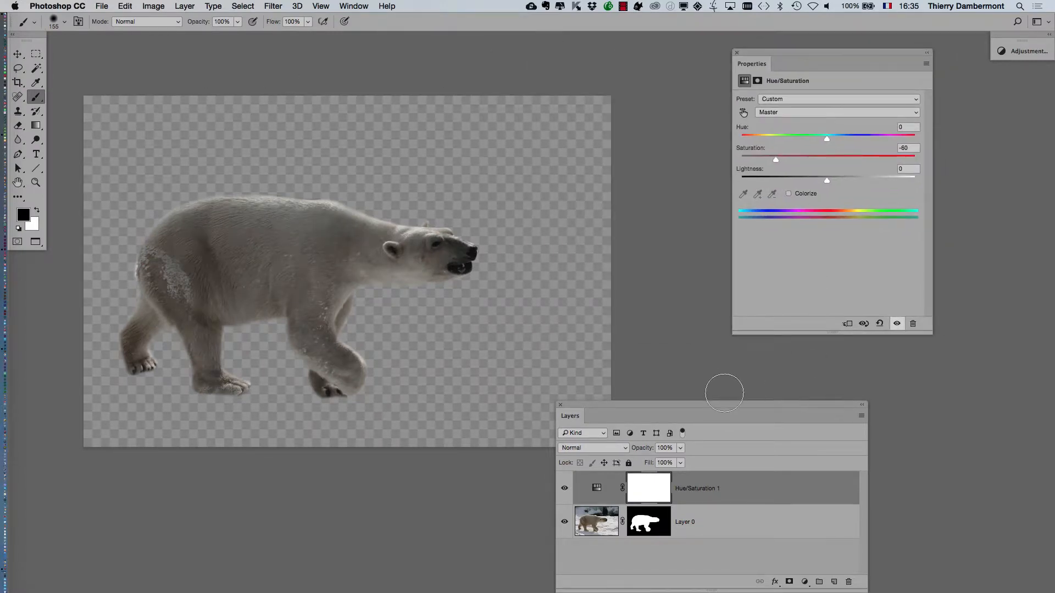
{"action": "left_click_drag", "start_coordinate": [660, 407], "coordinate": [645, 167]}
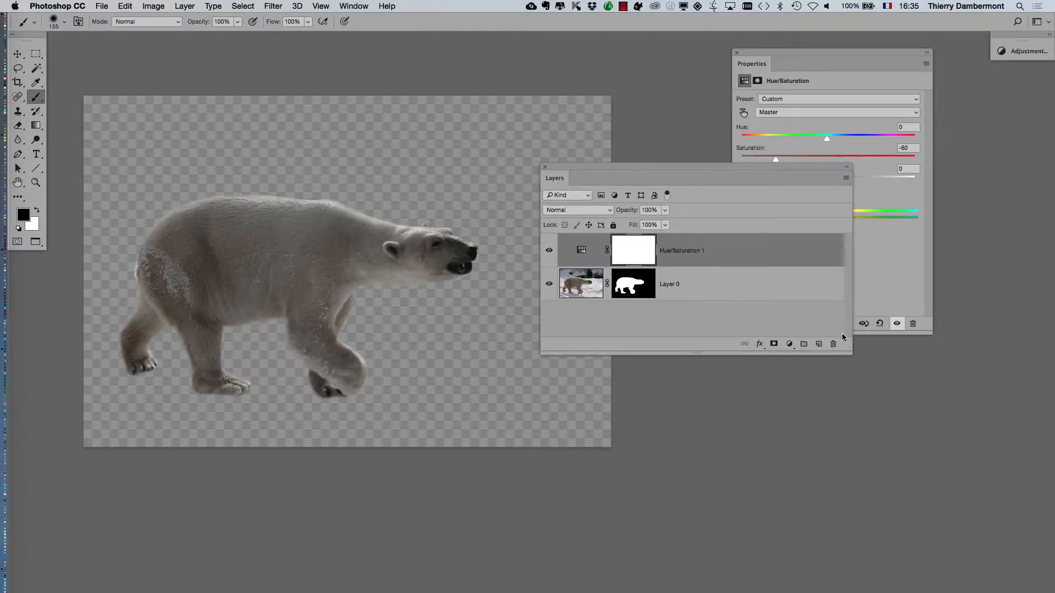
{"action": "left_click_drag", "start_coordinate": [852, 358], "coordinate": [826, 483]}
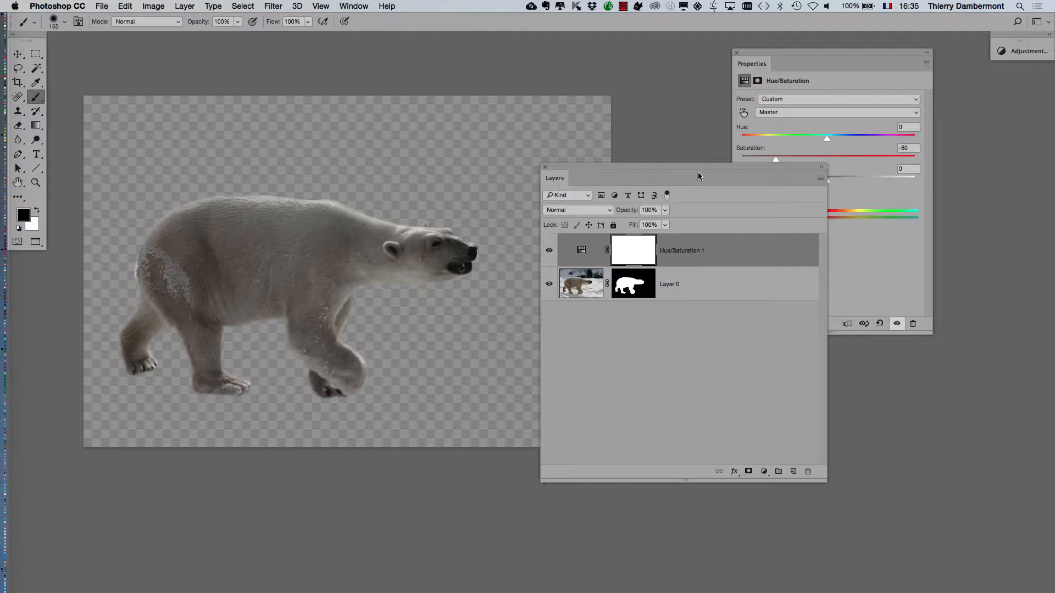
{"action": "left_click_drag", "start_coordinate": [826, 481], "coordinate": [791, 492]}
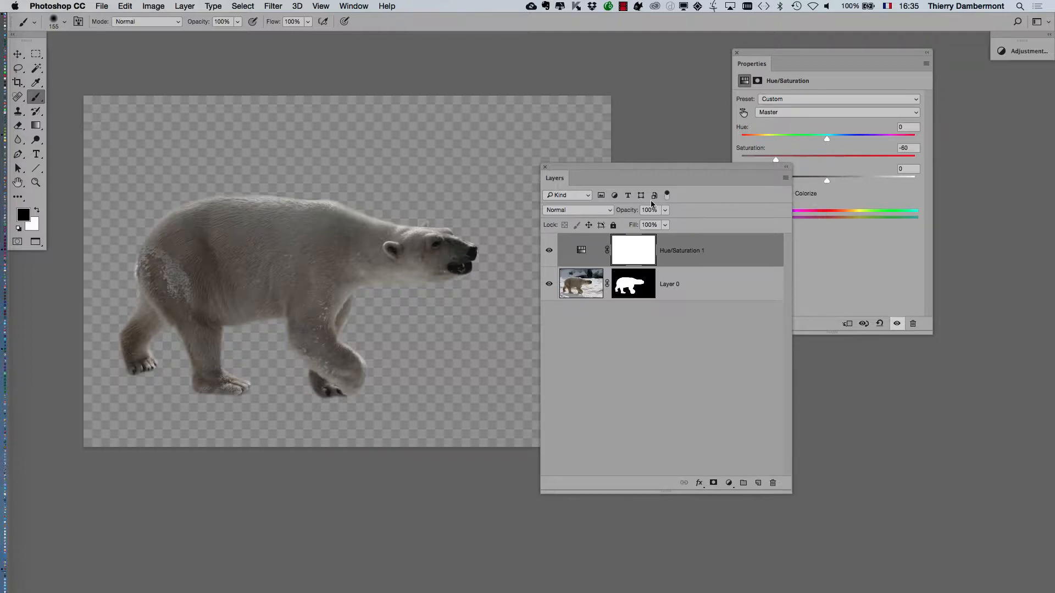
- Separate the Properties and Layers panels, and add a Curves adjustment layer above Hue/Saturation 1
{"action": "left_click_drag", "start_coordinate": [750, 52], "coordinate": [833, 82]}
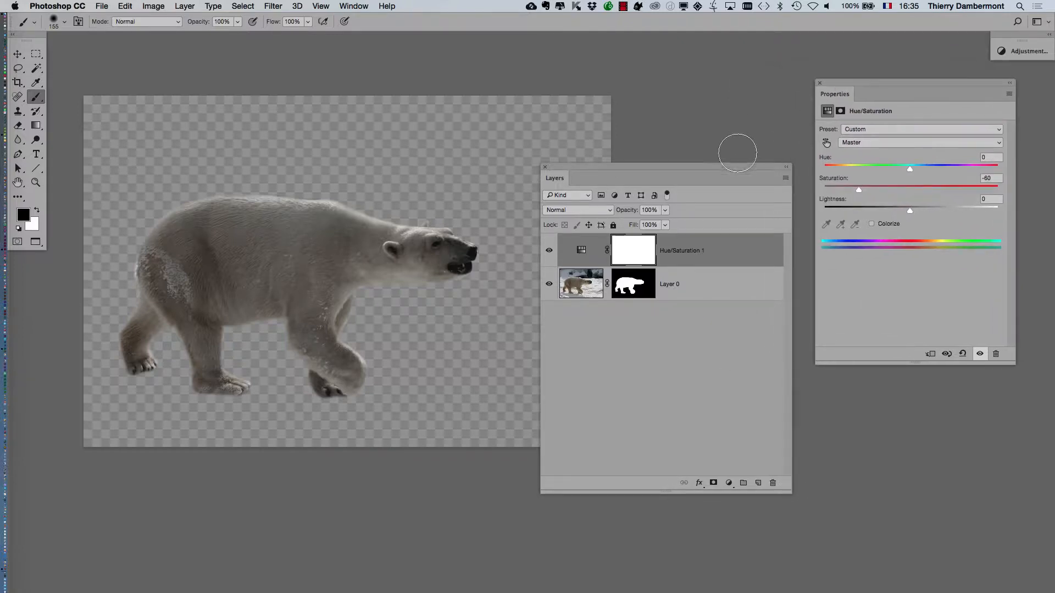
{"action": "left_click_drag", "start_coordinate": [735, 166], "coordinate": [735, 116]}
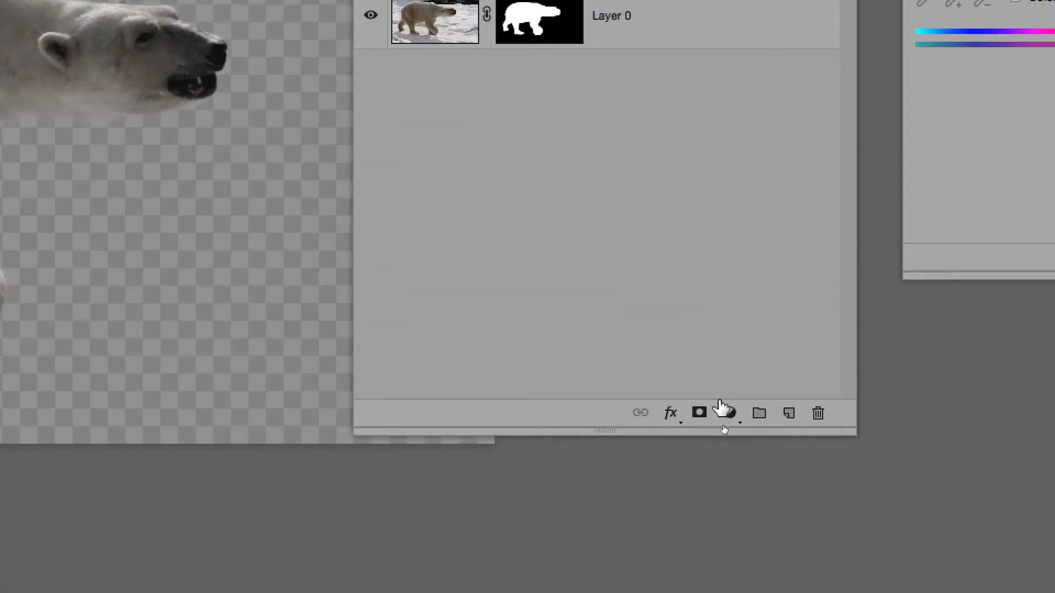
{"action": "left_click", "coordinate": [728, 412]}
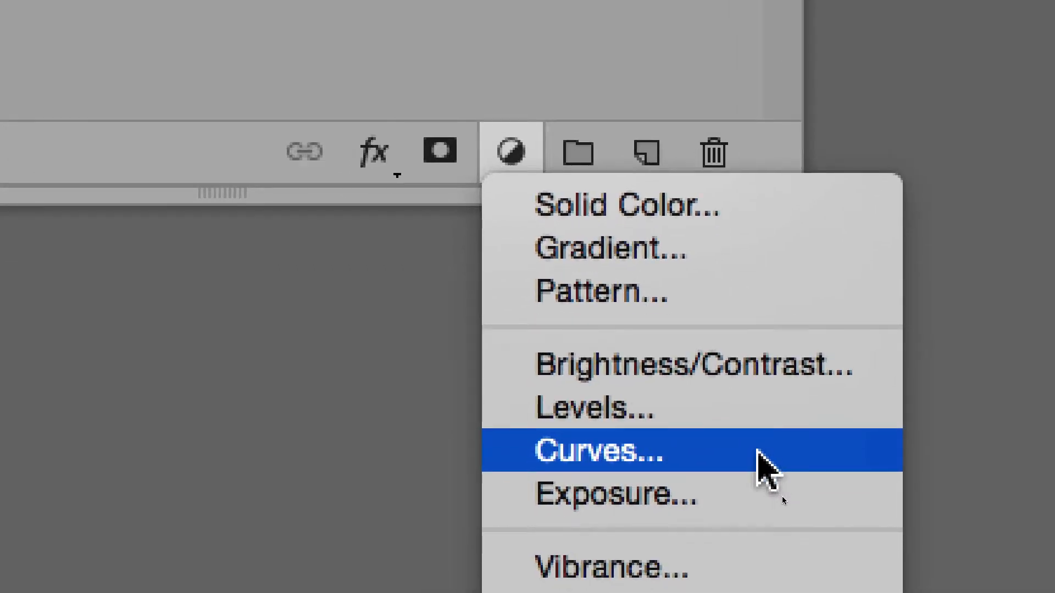
{"action": "left_click", "coordinate": [757, 451]}
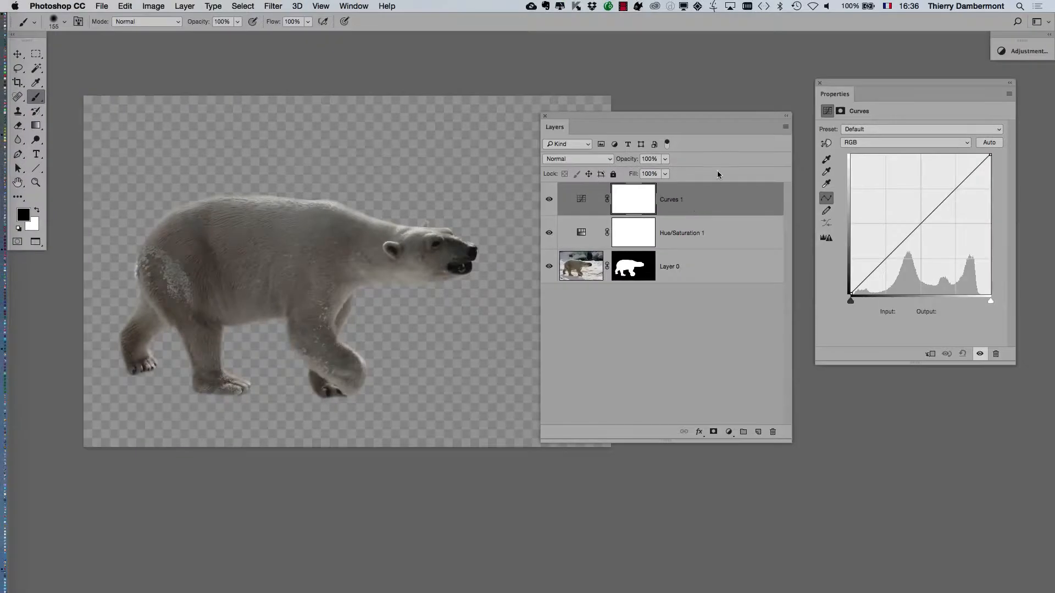
- Shorten the Layers panel and place it below the bear, and put an enlarged Properties panel beside the bear's head
{"action": "left_click_drag", "start_coordinate": [725, 114], "coordinate": [255, 446]}
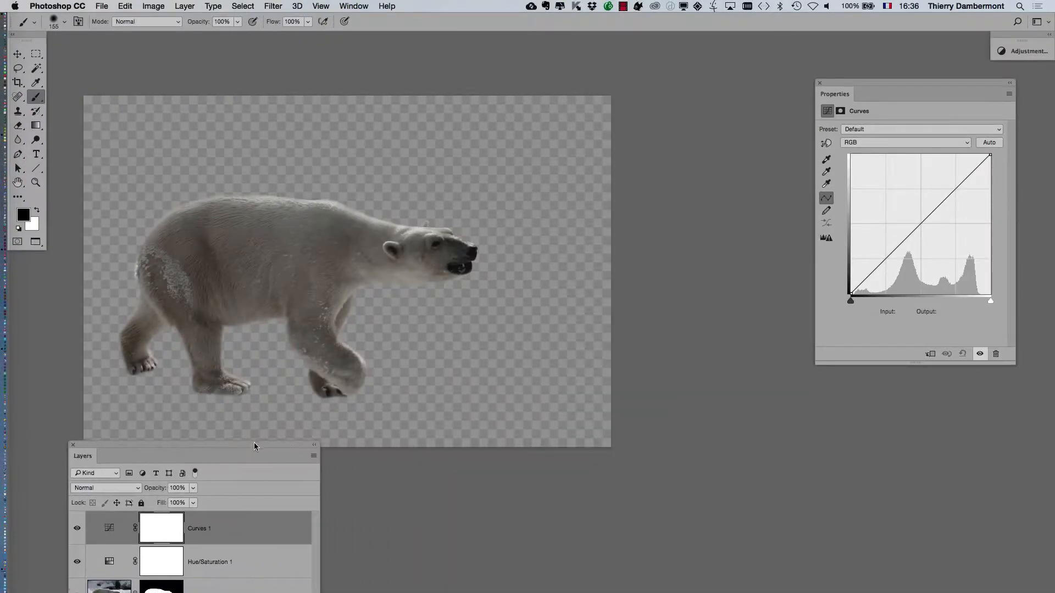
{"action": "left_click_drag", "start_coordinate": [872, 81], "coordinate": [595, 77]}
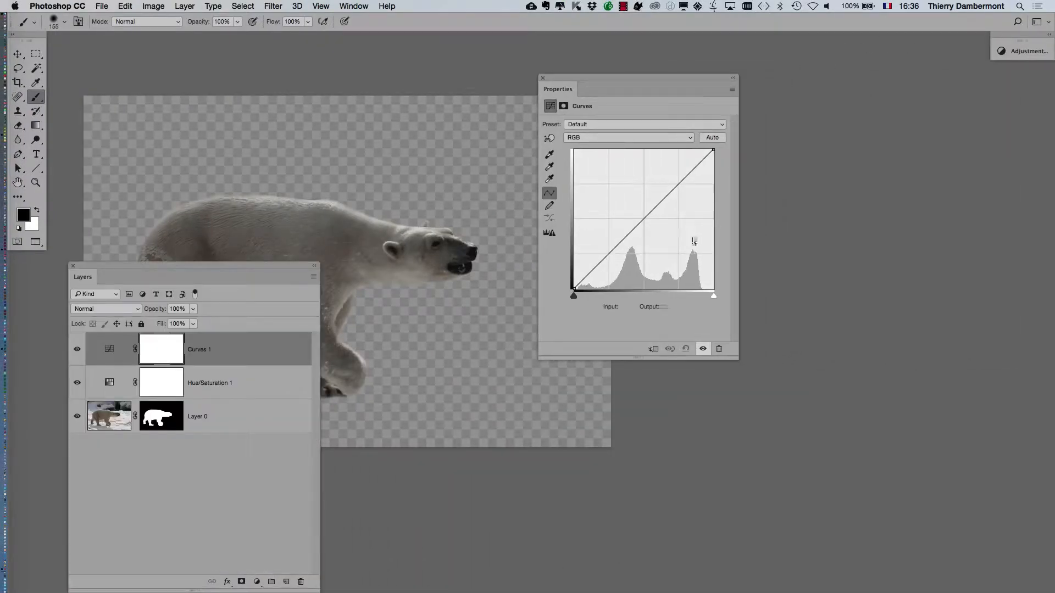
{"action": "left_click_drag", "start_coordinate": [318, 591], "coordinate": [313, 489]}
{"action": "left_click_drag", "start_coordinate": [299, 268], "coordinate": [267, 426]}
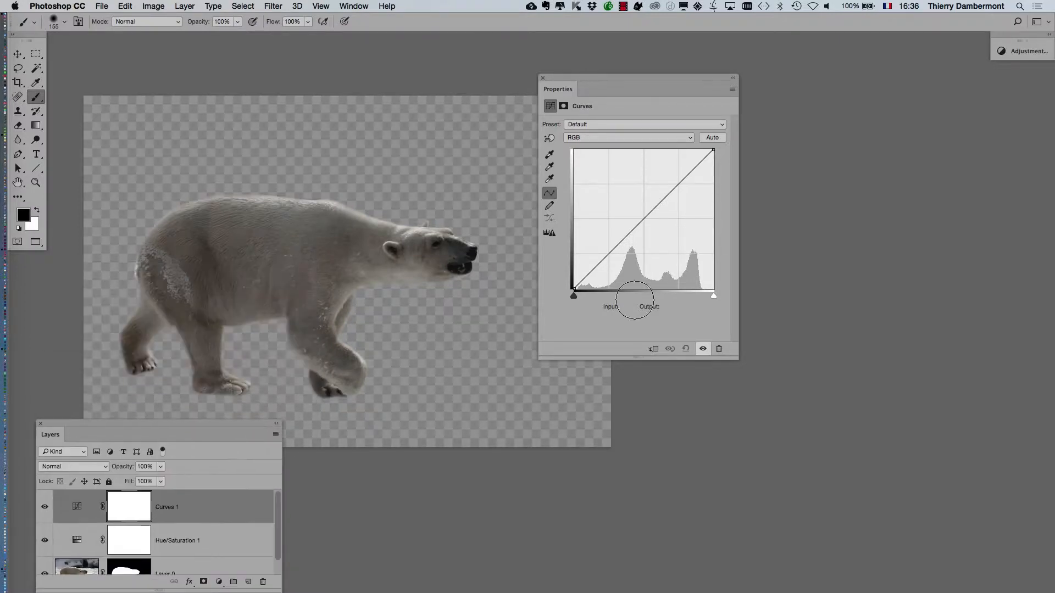
{"action": "left_click_drag", "start_coordinate": [737, 359], "coordinate": [811, 382]}
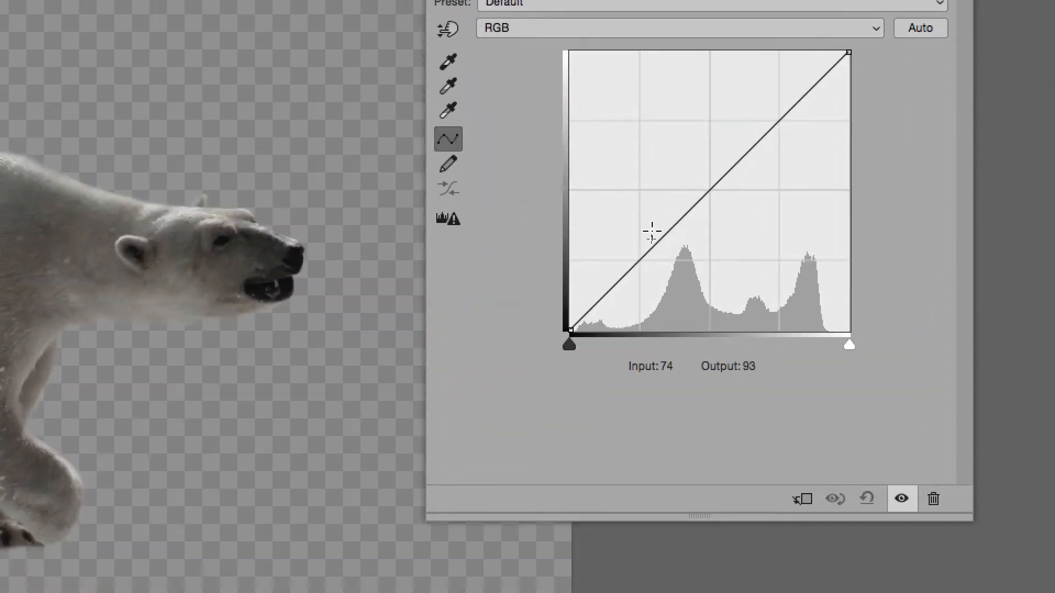
- Add curve points at input 75, output 82 and input 185, output 192, and remove the extra point placed between them
{"action": "left_click_drag", "start_coordinate": [652, 231], "coordinate": [651, 240]}
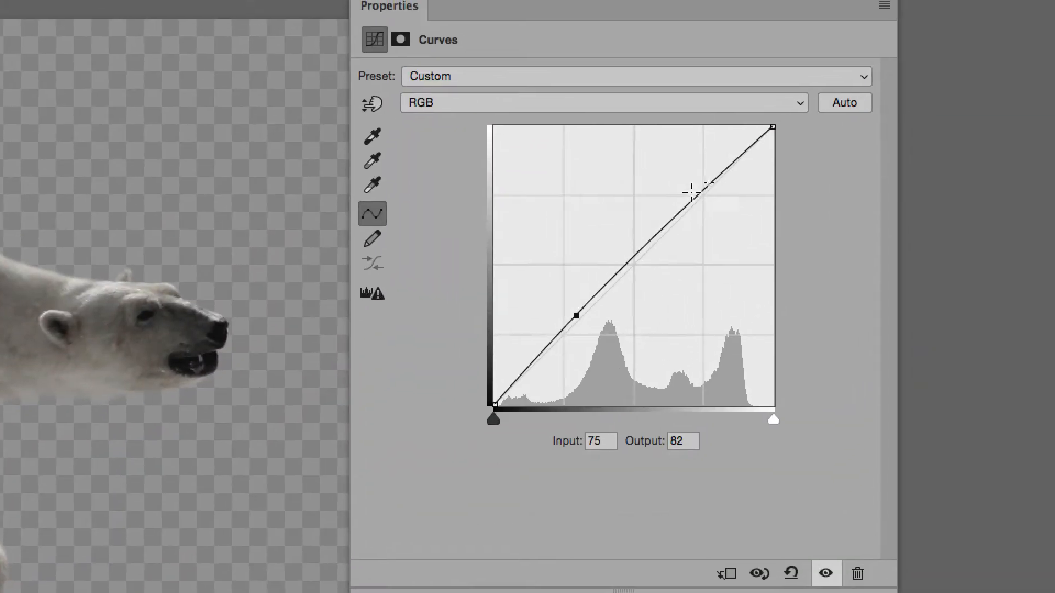
{"action": "left_click", "coordinate": [773, 121]}
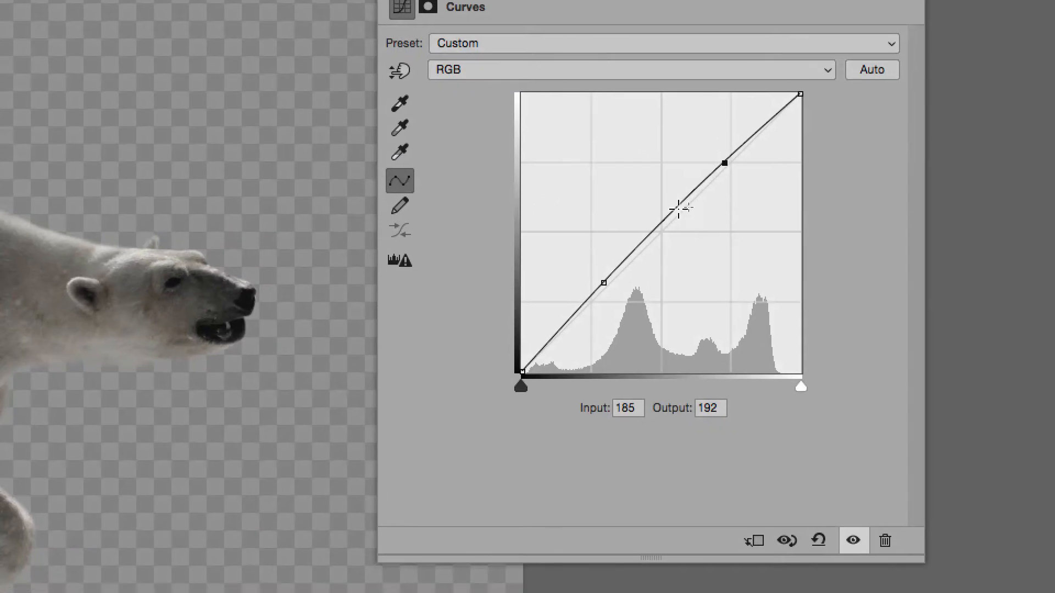
{"action": "left_click", "coordinate": [679, 207]}
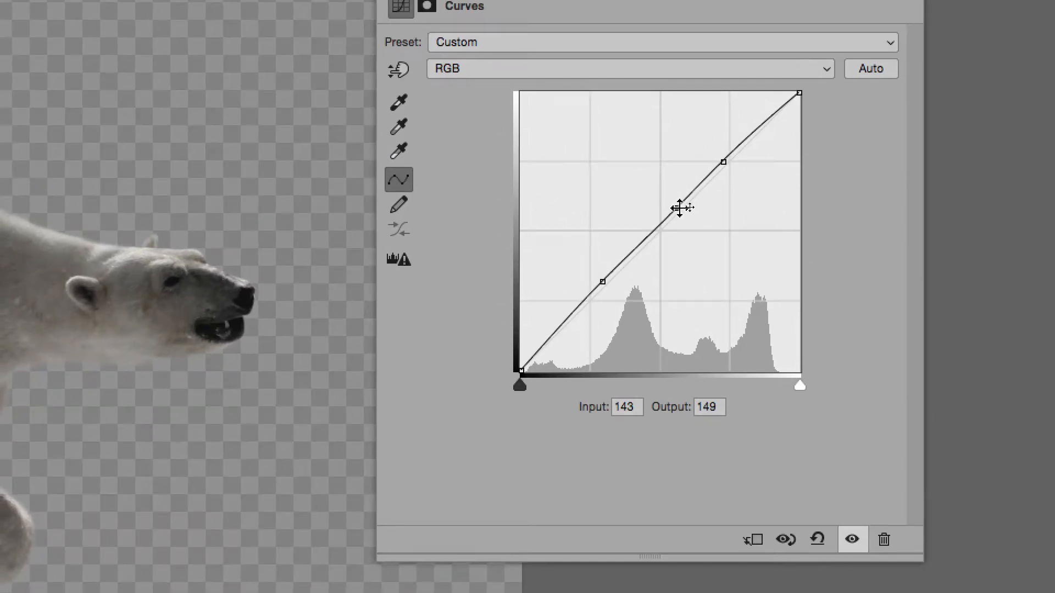
{"action": "left_click_drag", "start_coordinate": [679, 208], "coordinate": [860, 270]}
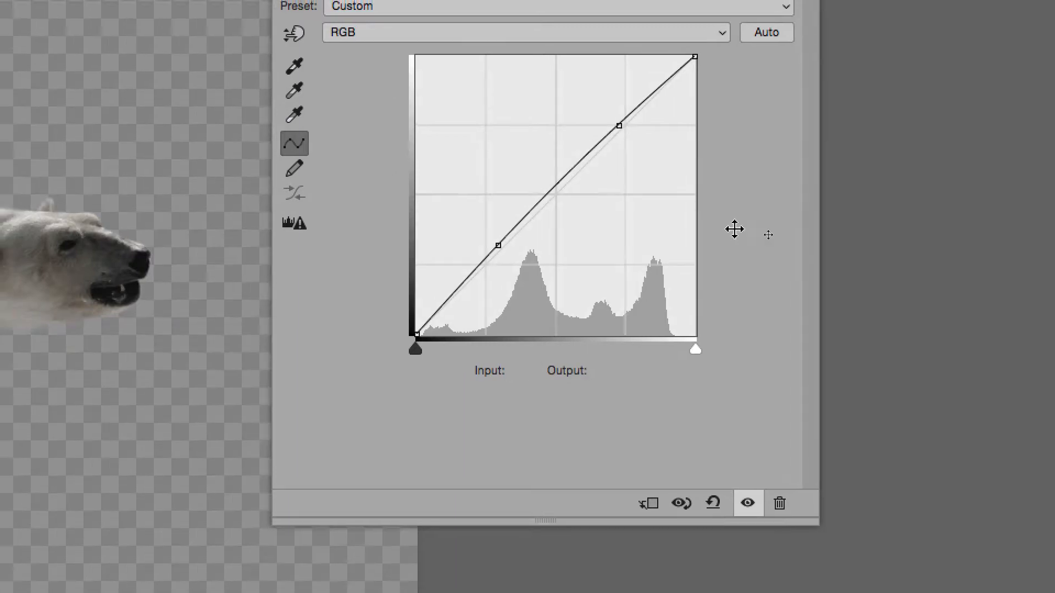
- Shape the RGB curve into an S, with the shadow point at input 70, output 60 and the highlight point at 163, 198
{"action": "left_click_drag", "start_coordinate": [484, 242], "coordinate": [484, 270]}
{"action": "left_click_drag", "start_coordinate": [651, 243], "coordinate": [598, 313]}
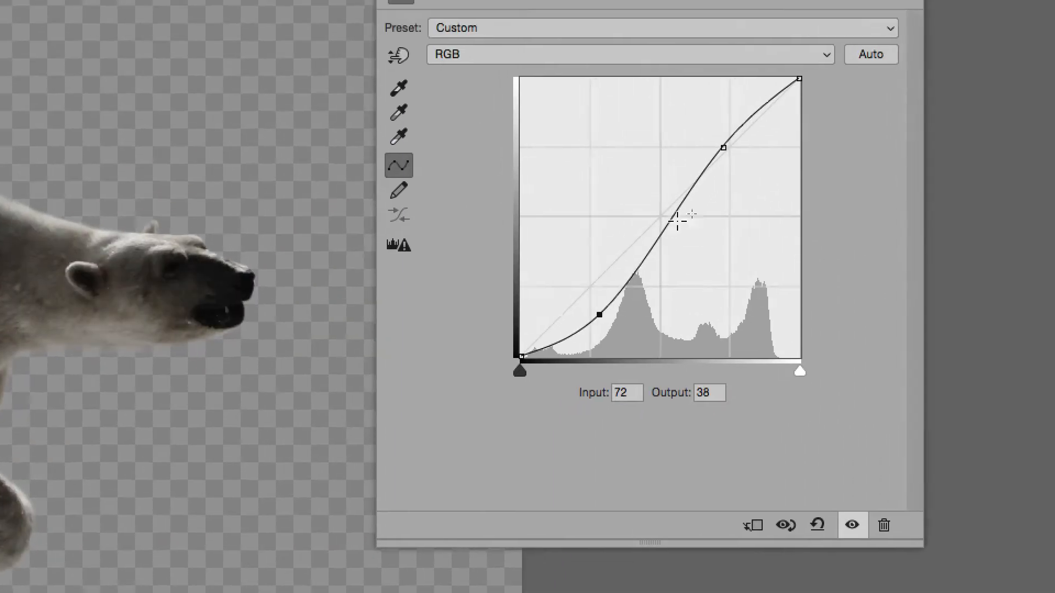
{"action": "left_click", "coordinate": [771, 96]}
{"action": "left_click_drag", "start_coordinate": [692, 195], "coordinate": [671, 188]}
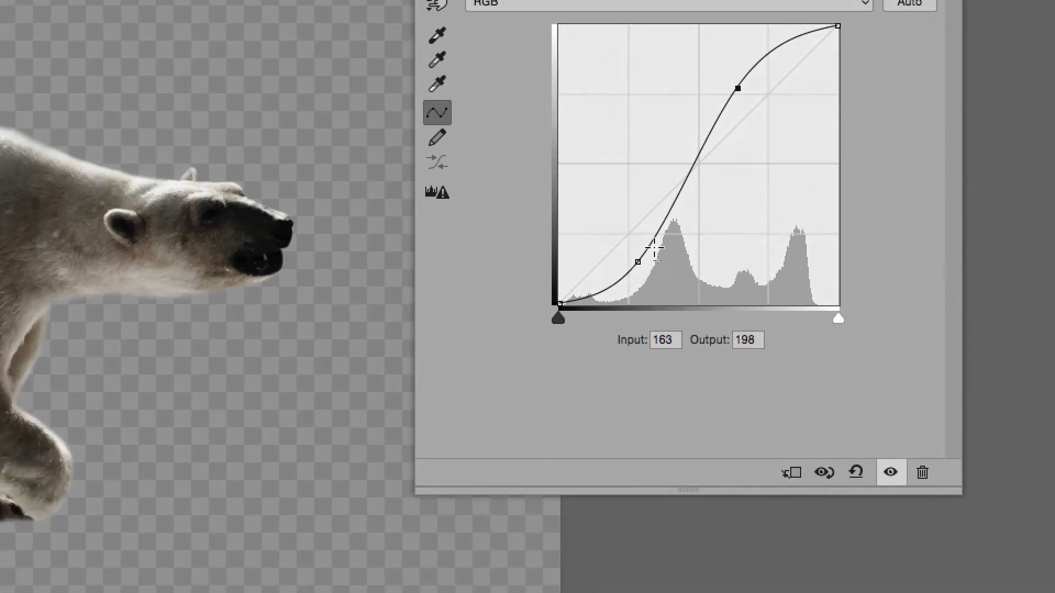
{"action": "left_click_drag", "start_coordinate": [637, 262], "coordinate": [648, 243]}
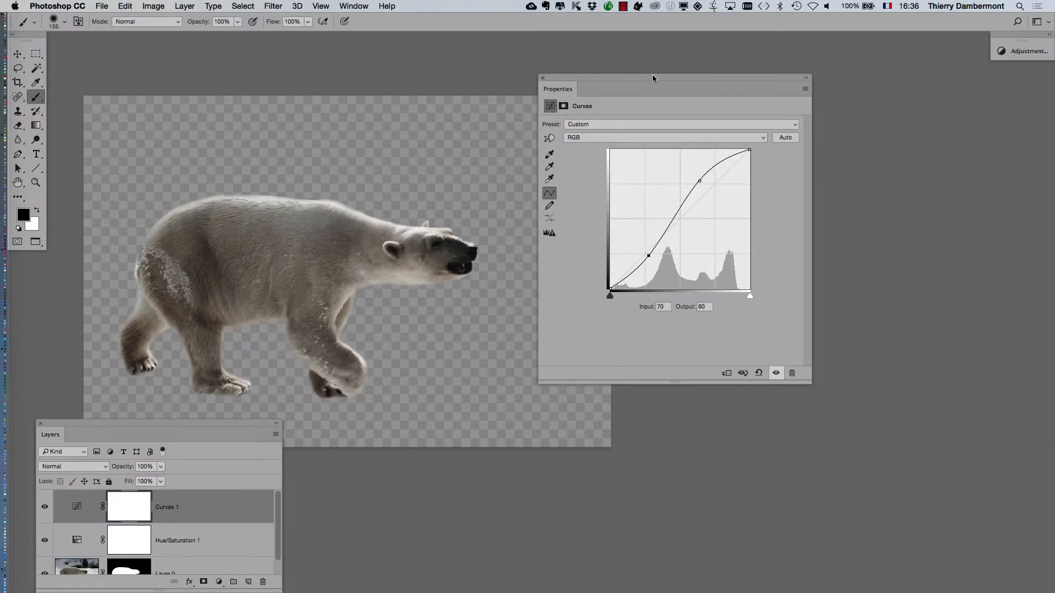
- Enlarge the view of the bear and move the Properties panel clear of its head
{"action": "left_click_drag", "start_coordinate": [651, 76], "coordinate": [818, 77]}
{"action": "left_click_drag", "start_coordinate": [554, 211], "coordinate": [573, 188]}
{"action": "scroll", "coordinate": [497, 195], "scroll_direction": "up", "scroll_amount": 3}
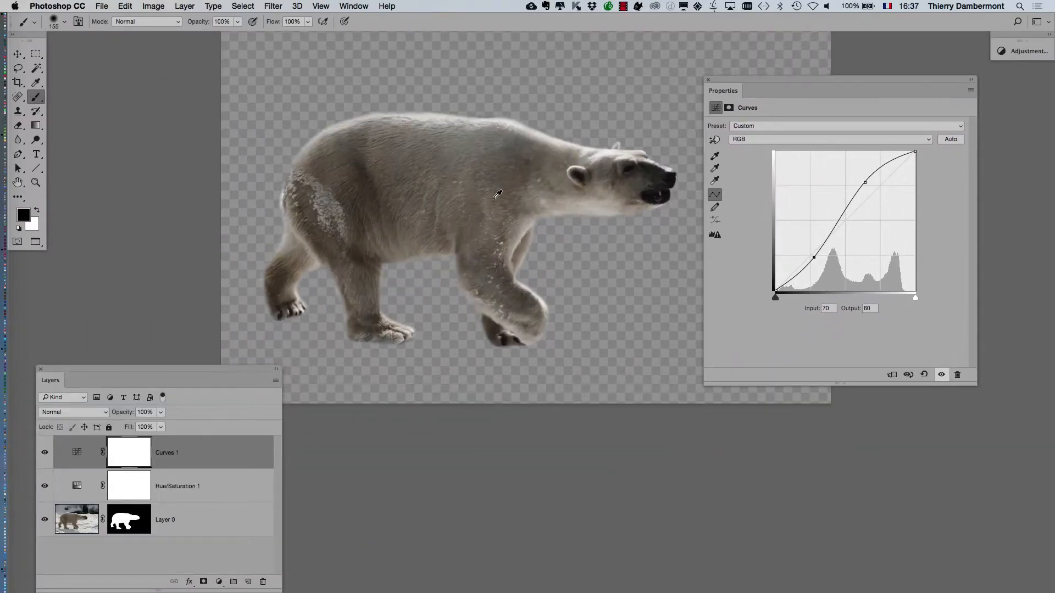
{"action": "left_click_drag", "start_coordinate": [743, 82], "coordinate": [779, 72]}
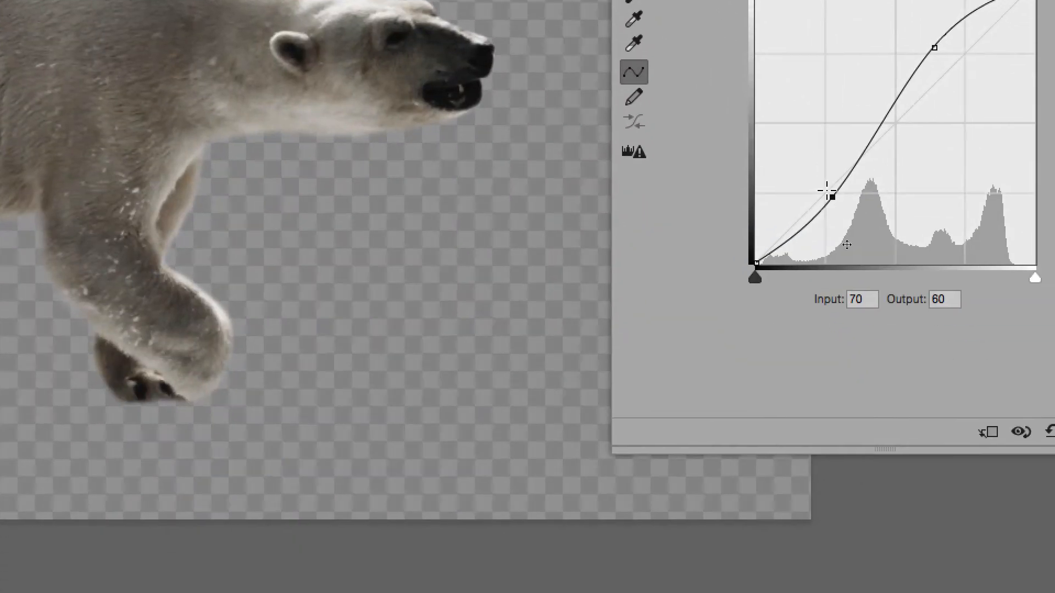
- Brighten the bear by moving the curve's highlight point to about input 141, output 210 and the shadow point to input 60, output 74
{"action": "left_click_drag", "start_coordinate": [832, 196], "coordinate": [823, 191]}
{"action": "left_click_drag", "start_coordinate": [936, 49], "coordinate": [909, 36]}
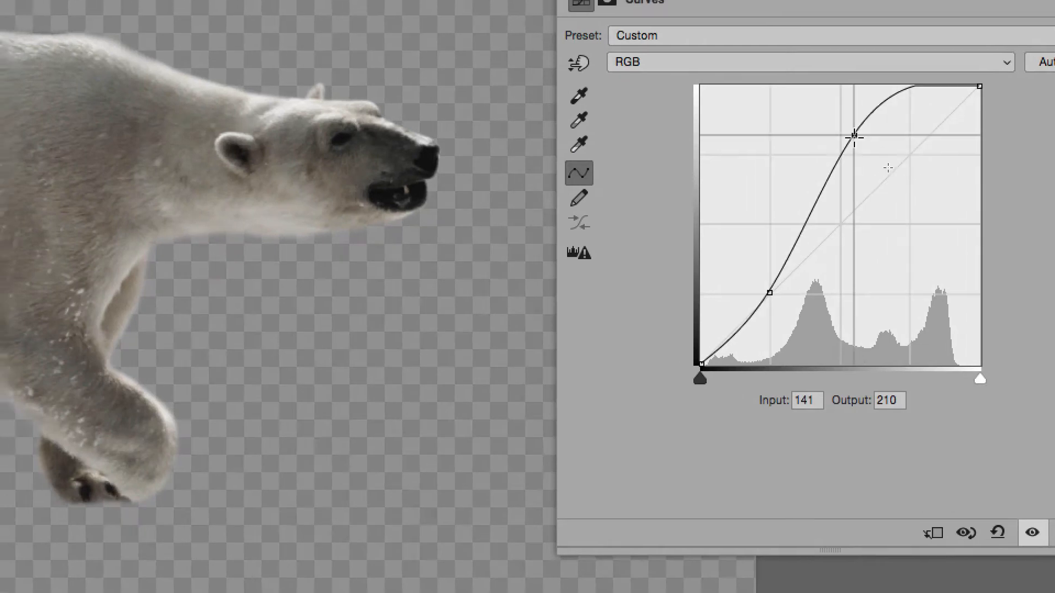
{"action": "left_click_drag", "start_coordinate": [854, 136], "coordinate": [852, 136]}
{"action": "left_click_drag", "start_coordinate": [769, 293], "coordinate": [758, 276]}
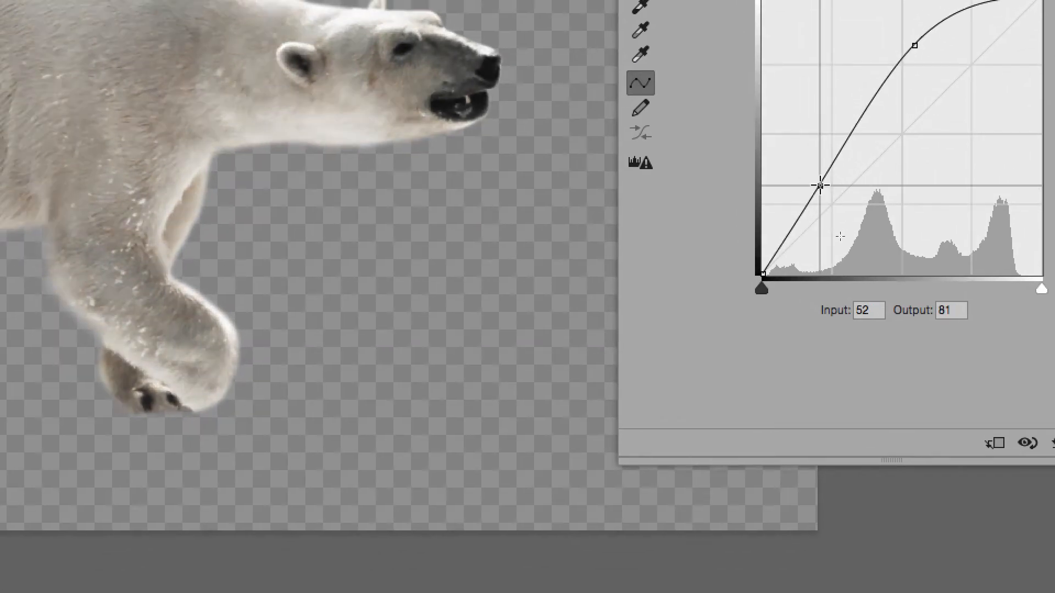
{"action": "left_click_drag", "start_coordinate": [820, 185], "coordinate": [829, 194]}
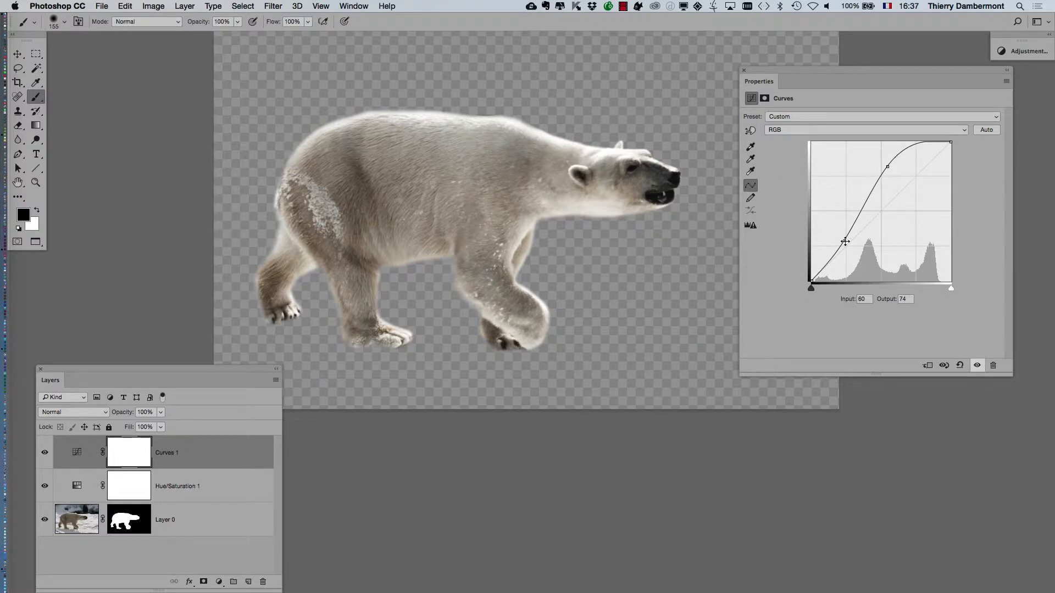
- Toggle the Curves 1 layer's visibility repeatedly to compare the bear with and without the correction
{"action": "left_click", "coordinate": [45, 453]}
{"action": "left_click", "coordinate": [45, 452]}
{"action": "left_click", "coordinate": [45, 452]}
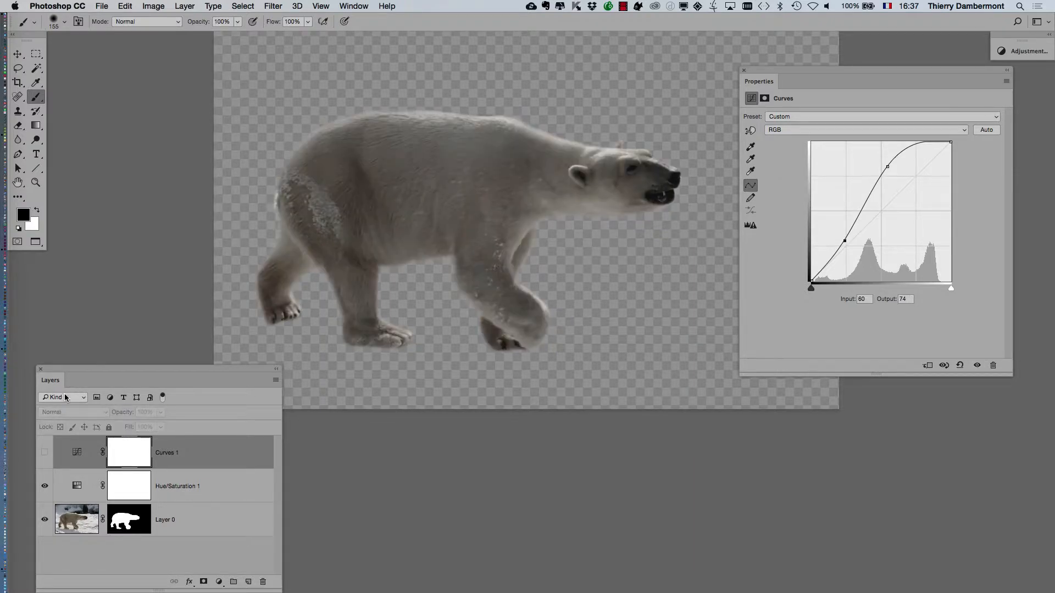
{"action": "left_click", "coordinate": [45, 453]}
{"action": "left_click_drag", "start_coordinate": [66, 369], "coordinate": [707, 100]}
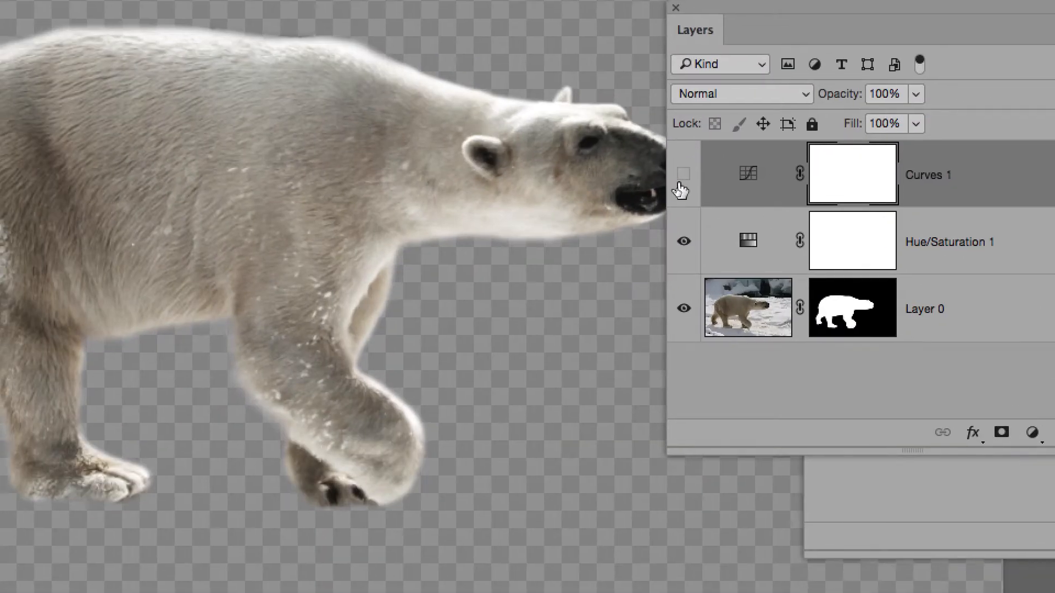
{"action": "left_click", "coordinate": [679, 184]}
{"action": "left_click", "coordinate": [682, 175]}
{"action": "left_click", "coordinate": [681, 185]}
{"action": "left_click", "coordinate": [680, 186]}
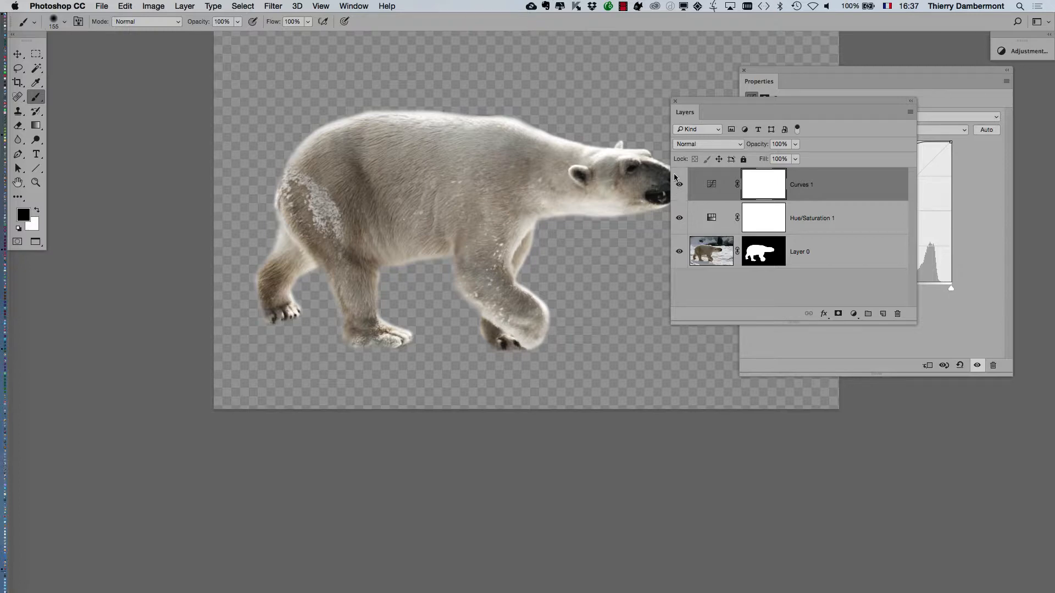
{"action": "mouse_move", "coordinate": [740, 100]}
{"action": "left_mouse_down"}
{"action": "mouse_move", "coordinate": [424, 158]}
{"action": "mouse_move", "coordinate": [141, 322]}
{"action": "mouse_move", "coordinate": [125, 365]}
{"action": "left_mouse_up"}
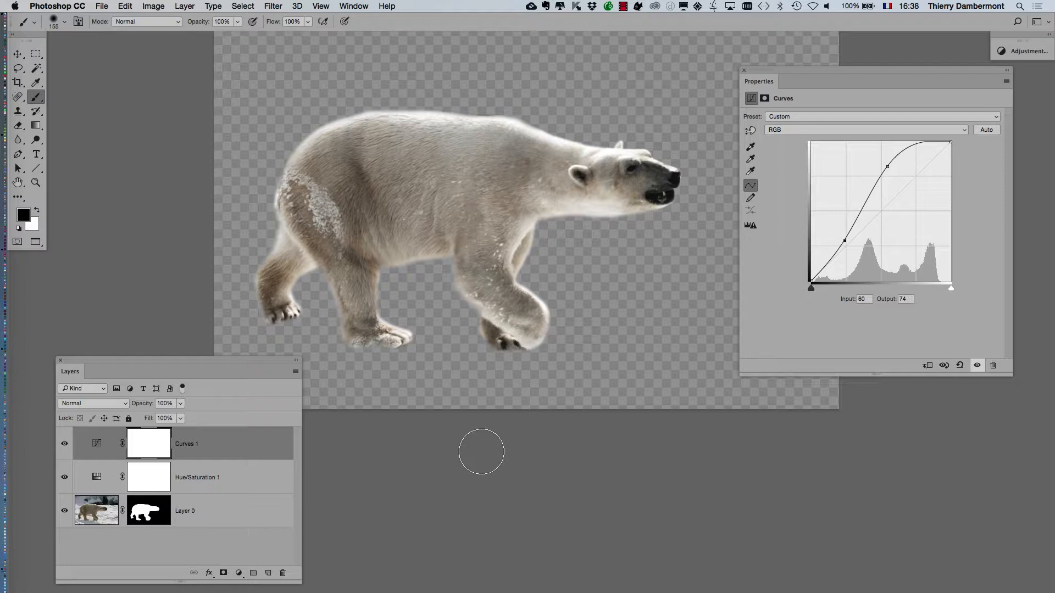
- Save the edited bear image and place the Layers panel beside the bear's front legs
{"action": "left_click", "coordinate": [103, 6]}
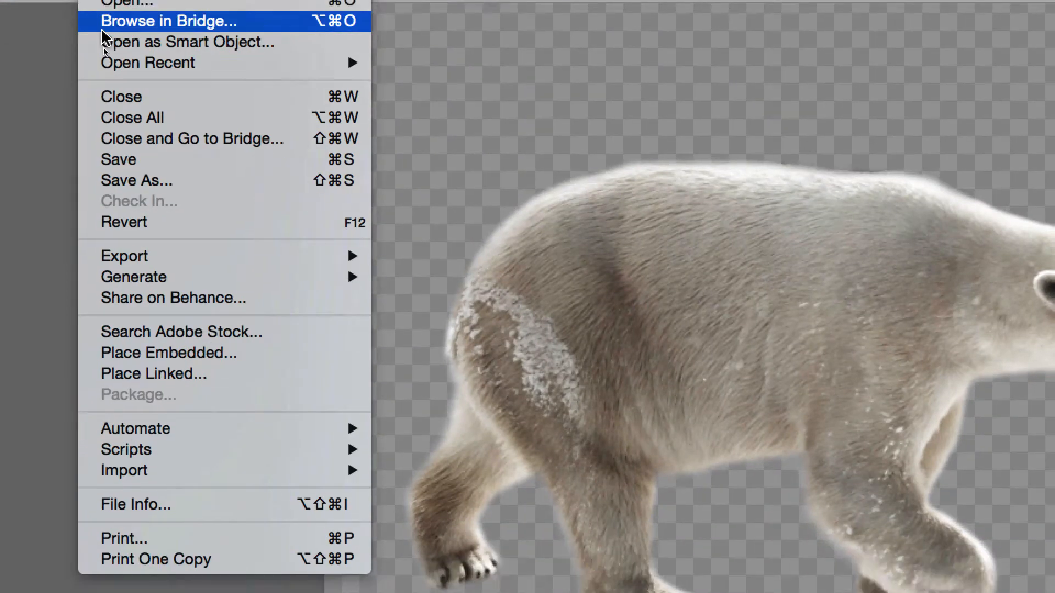
{"action": "left_click", "coordinate": [112, 159]}
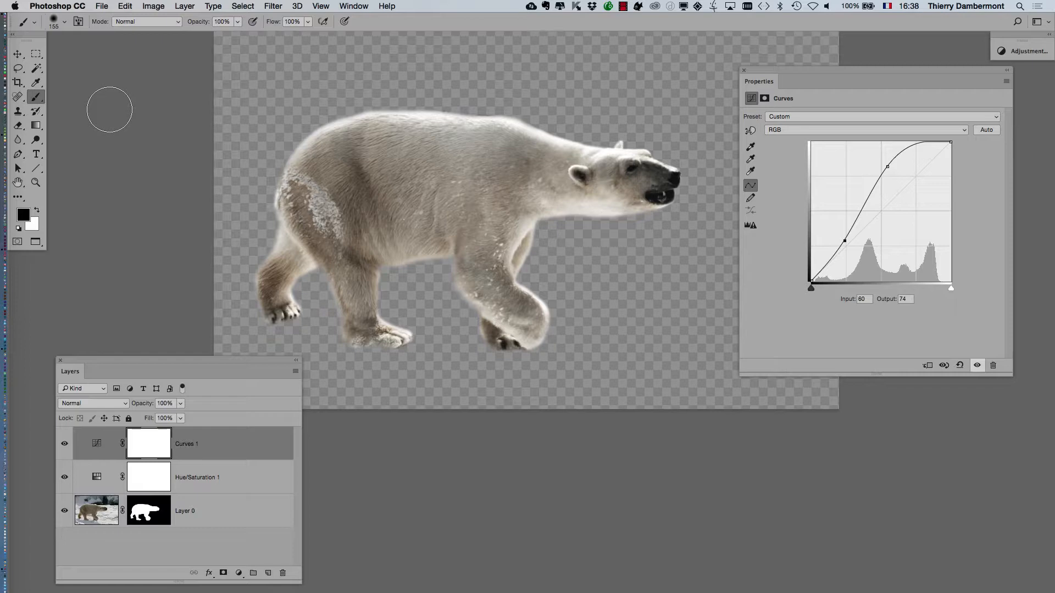
{"action": "mouse_move", "coordinate": [77, 358]}
{"action": "left_mouse_down"}
{"action": "mouse_move", "coordinate": [606, 456]}
{"action": "mouse_move", "coordinate": [612, 277]}
{"action": "left_mouse_up"}
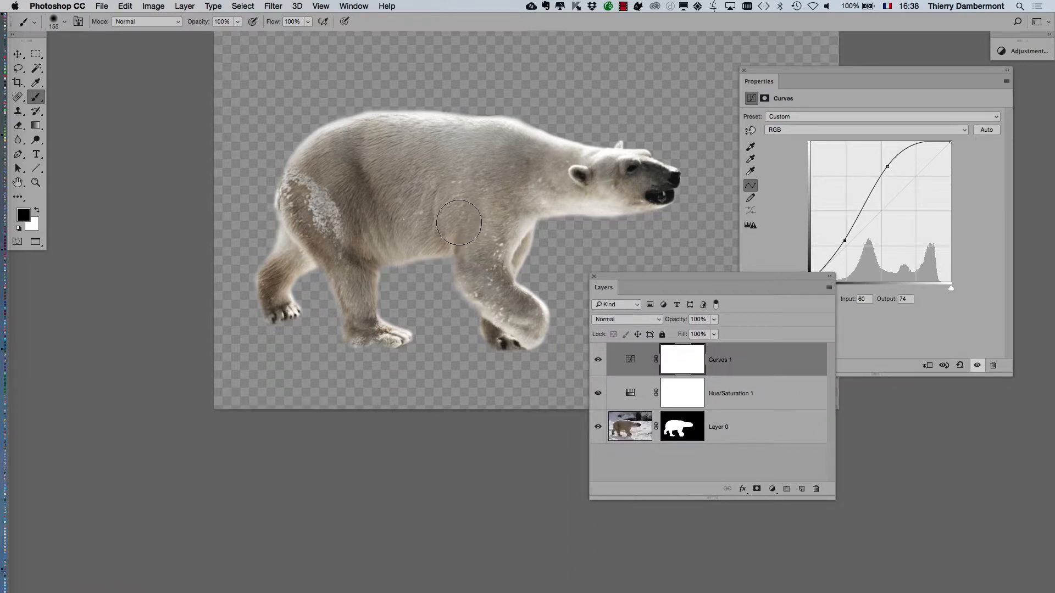
- Switch to InDesign and view the placed bear in the context of the whole of page 51
{"action": "key", "text": "super+Tab"}
{"action": "key", "text": "super+Tab"}
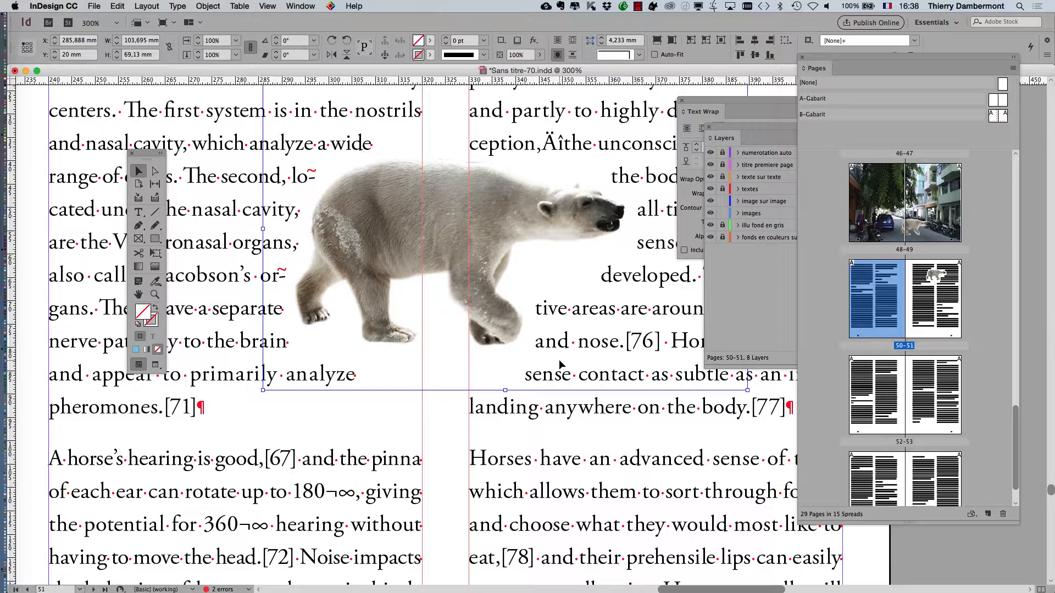
{"action": "scroll", "coordinate": [583, 315], "scroll_direction": "down", "scroll_amount": 3}
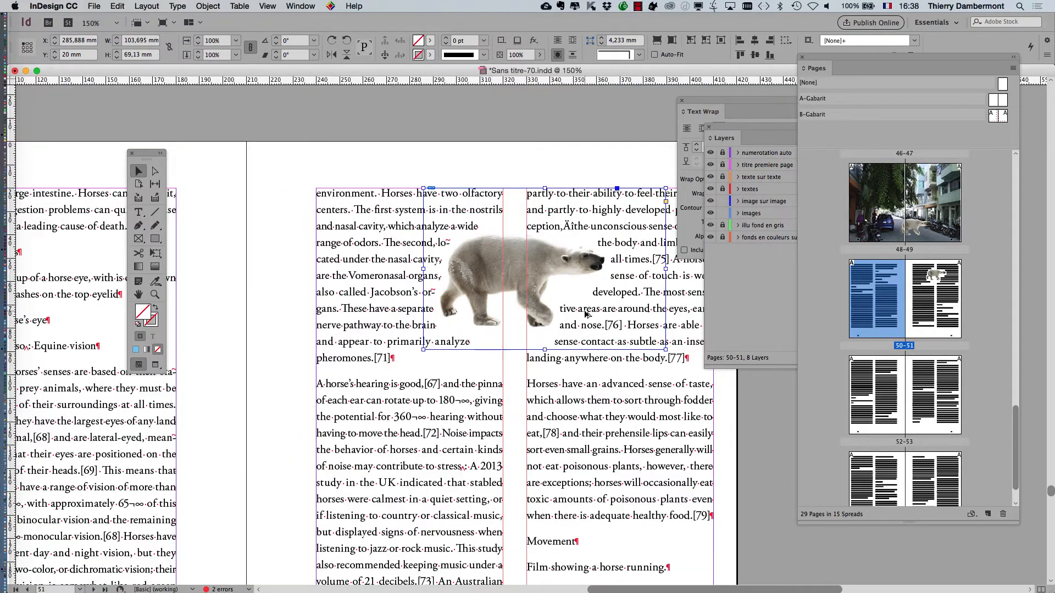
{"action": "left_click_drag", "start_coordinate": [482, 352], "coordinate": [361, 234]}
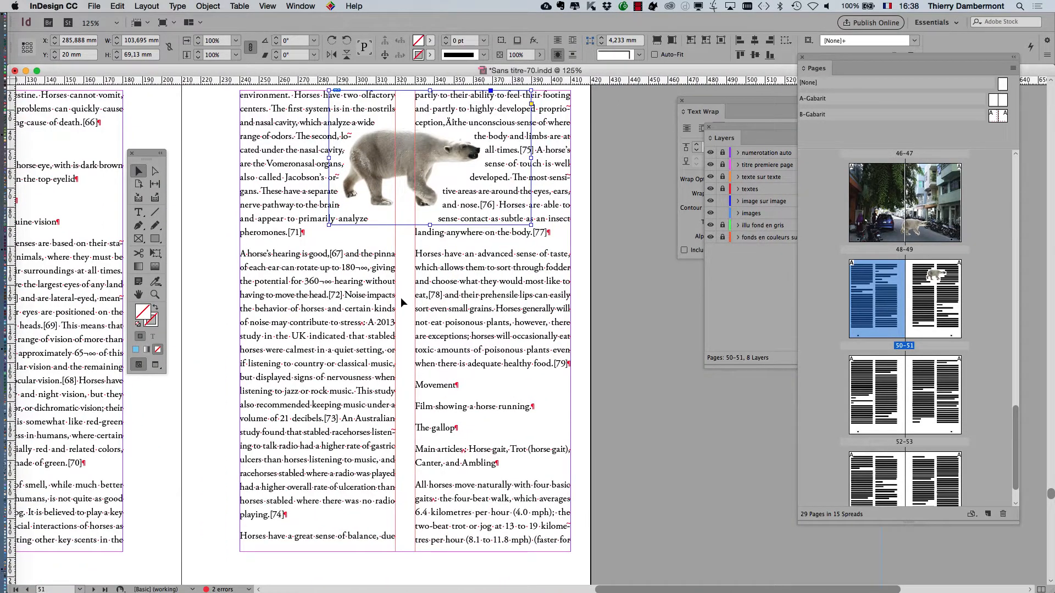
{"action": "scroll", "coordinate": [401, 298], "scroll_direction": "down", "scroll_amount": 1}
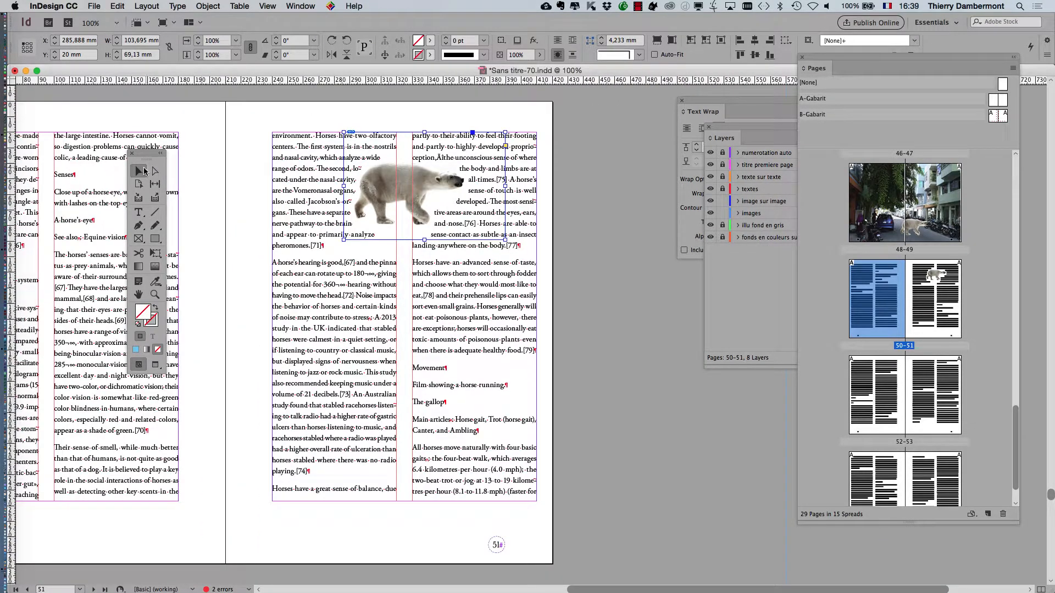
- Deselect the bear frame and switch the layout to Preview mode to examine the image up close
{"action": "left_click", "coordinate": [615, 307]}
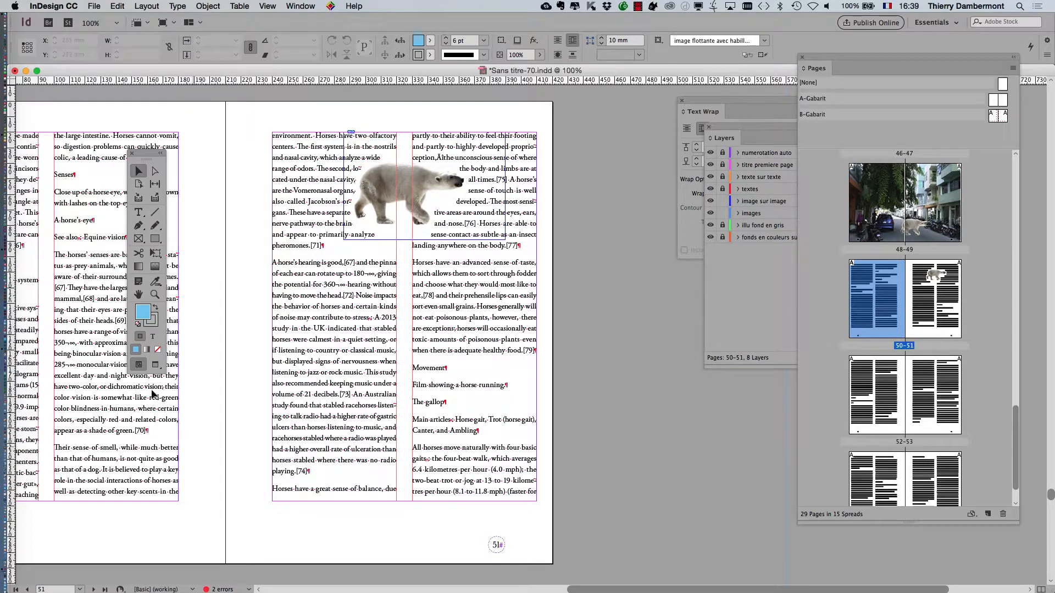
{"action": "left_click", "coordinate": [155, 364]}
{"action": "scroll", "coordinate": [395, 200], "scroll_direction": "up", "scroll_amount": 3}
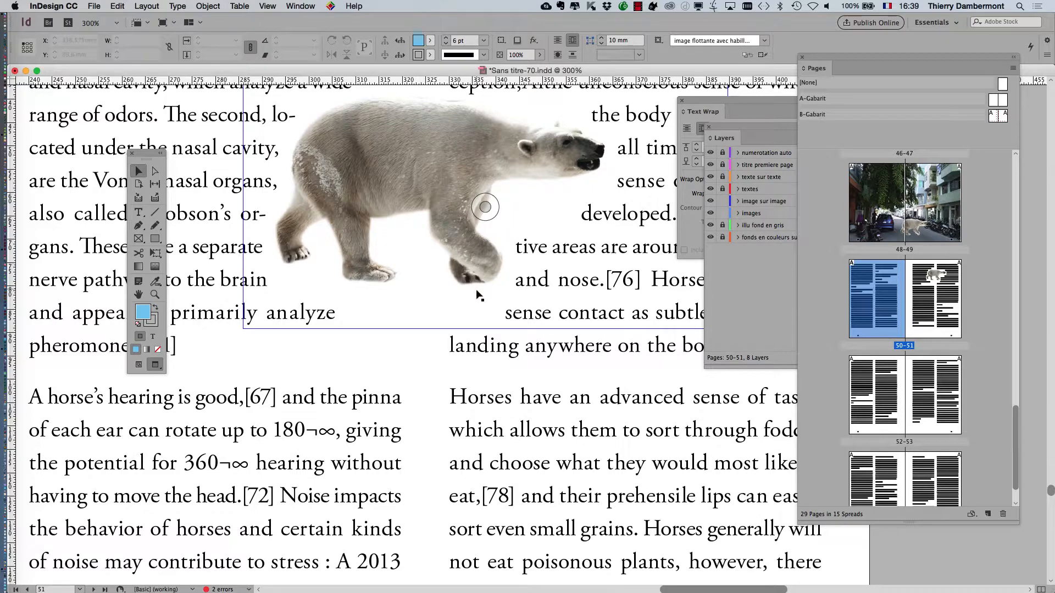
- Go to spread 48-49 to check the bear placed over the street photo
{"action": "scroll", "coordinate": [476, 291], "scroll_direction": "down", "scroll_amount": 4}
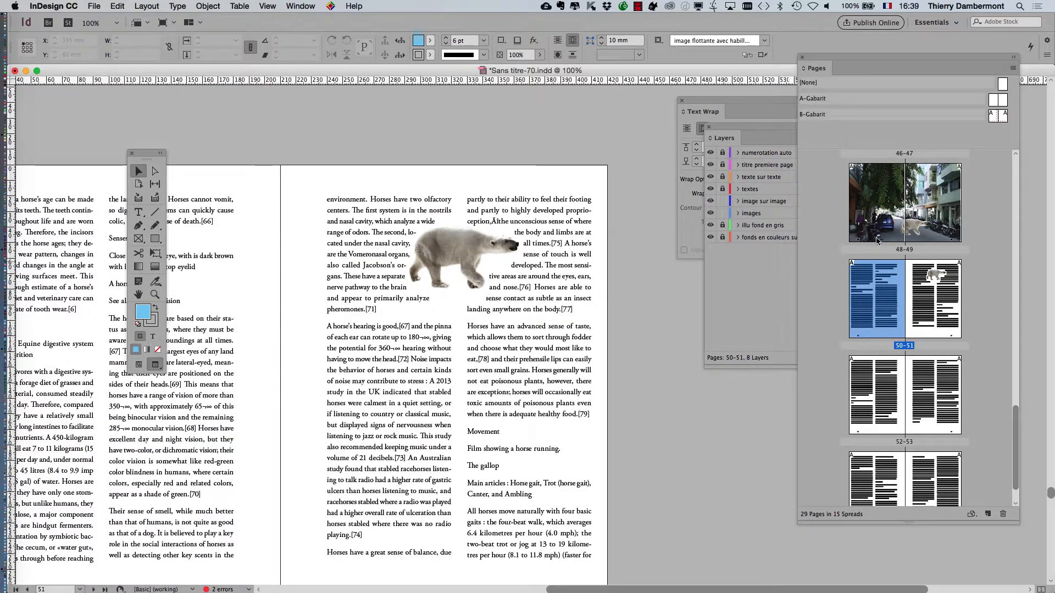
{"action": "double_click", "coordinate": [891, 233]}
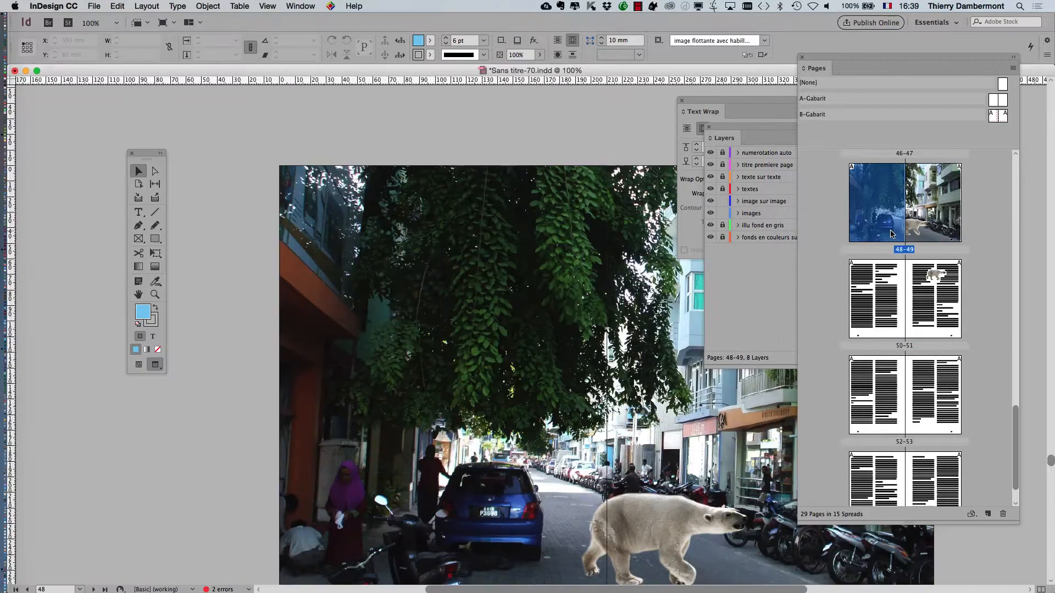
- Examine the bear up close over the street photo on spread 48-49, selecting its frame and the background photo's frame in turn
{"action": "scroll", "coordinate": [561, 404], "scroll_direction": "up", "scroll_amount": 4}
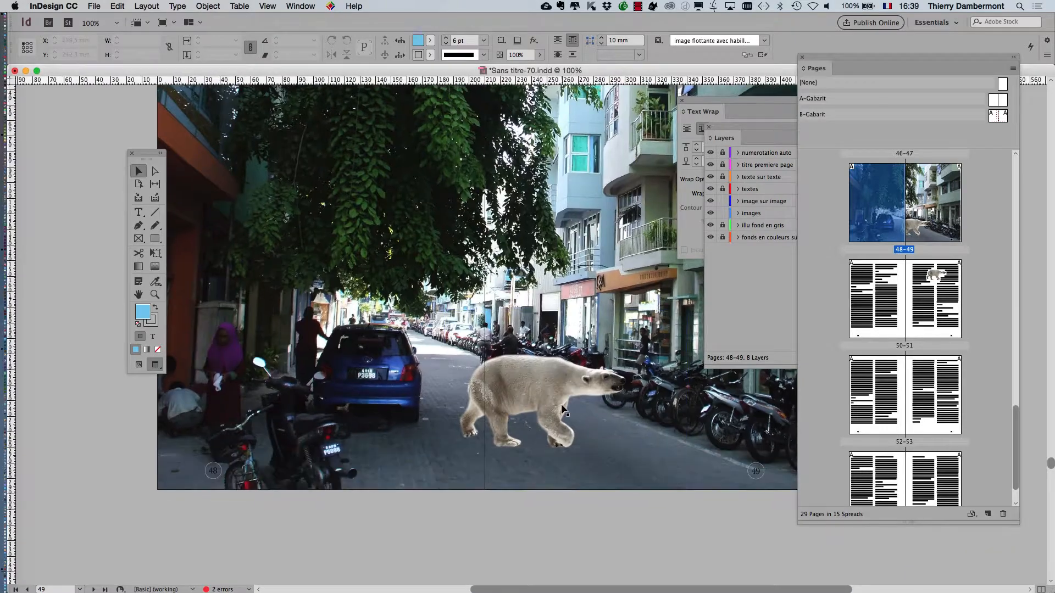
{"action": "scroll", "coordinate": [561, 404], "scroll_direction": "right", "scroll_amount": 5}
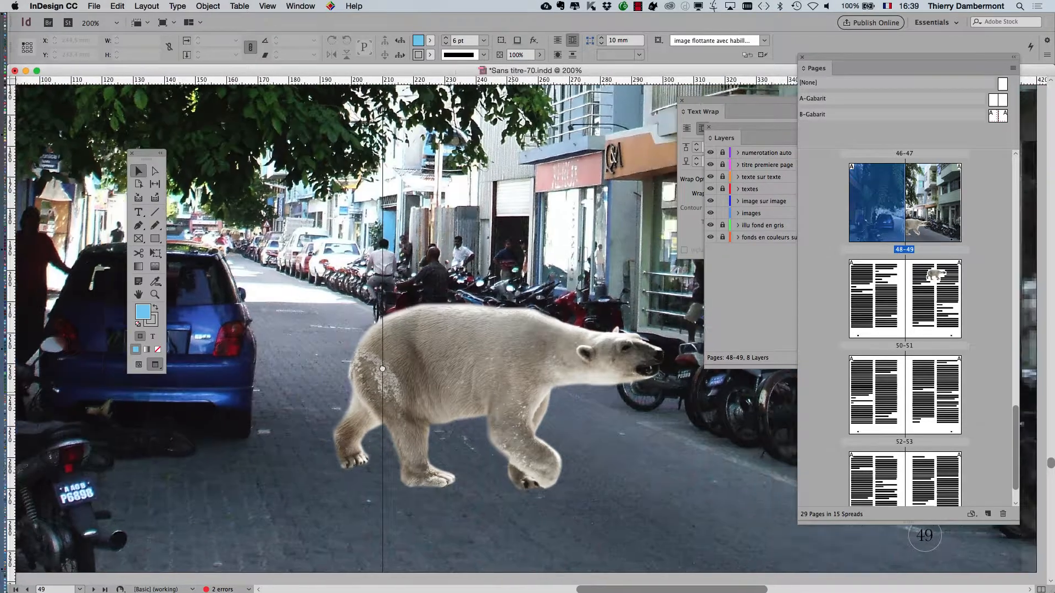
{"action": "left_click", "coordinate": [415, 439]}
{"action": "left_click", "coordinate": [414, 440]}
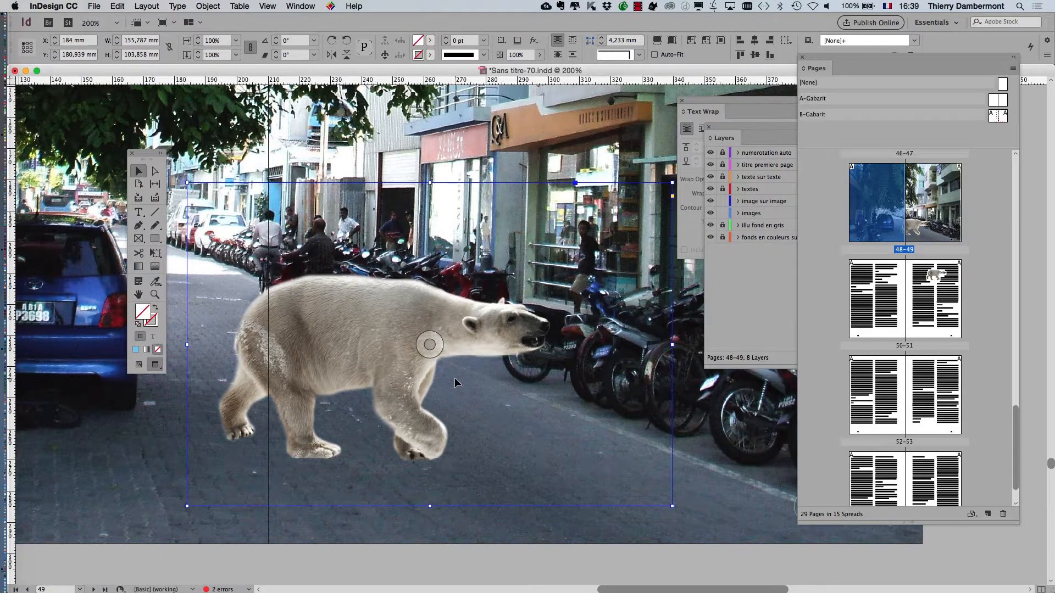
{"action": "left_click", "coordinate": [445, 553]}
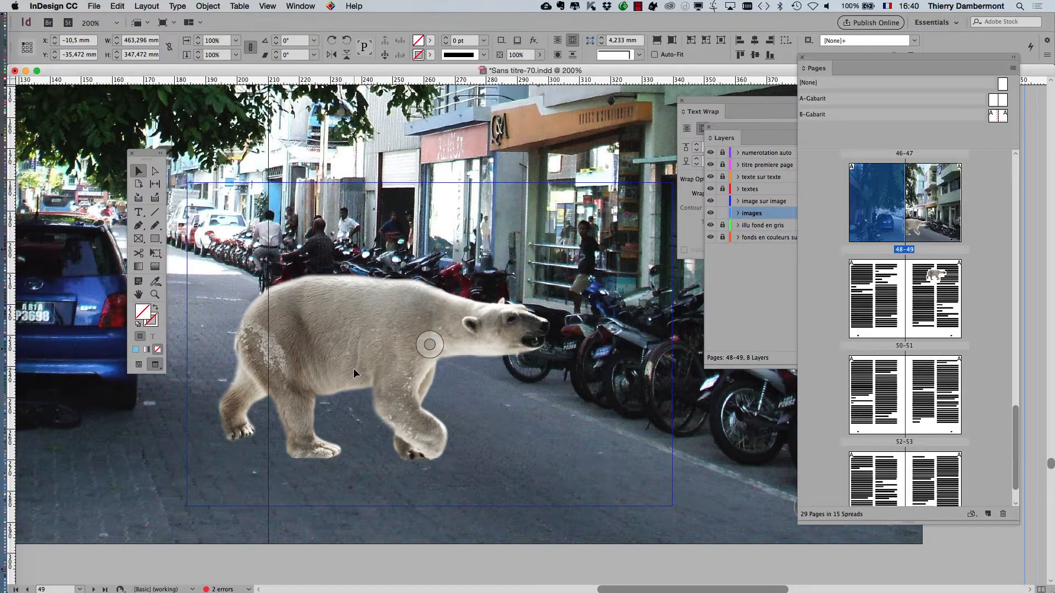
{"action": "left_click", "coordinate": [354, 368]}
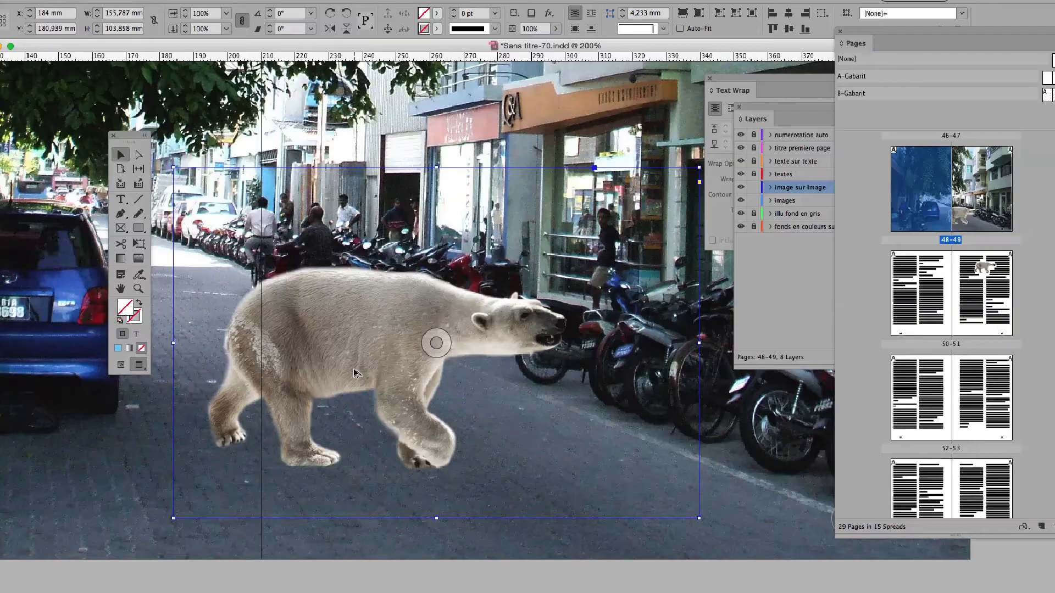
{"action": "scroll", "coordinate": [340, 365], "scroll_direction": "down", "scroll_amount": 2}
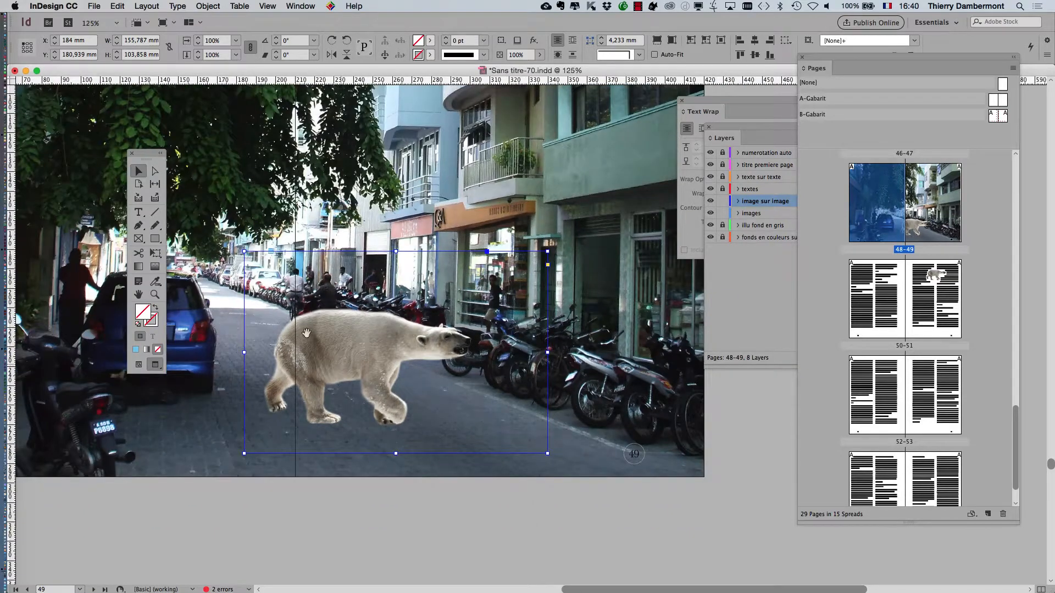
{"action": "left_click_drag", "start_coordinate": [307, 333], "coordinate": [278, 275]}
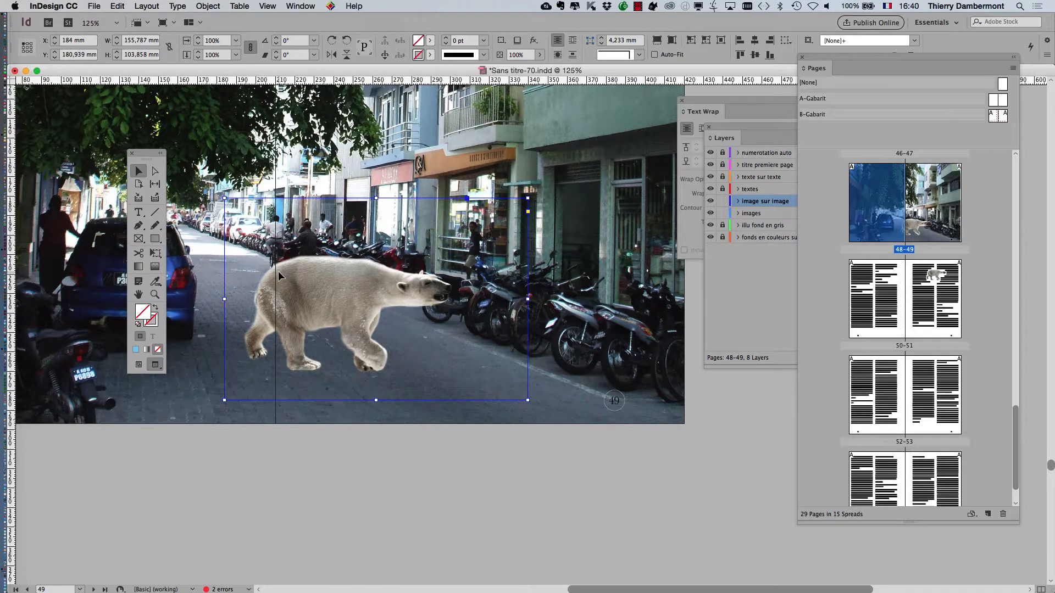
- Select the bear's frame on the street photo and open its Object Layer Options
{"action": "left_click", "coordinate": [387, 455]}
{"action": "left_click", "coordinate": [322, 316]}
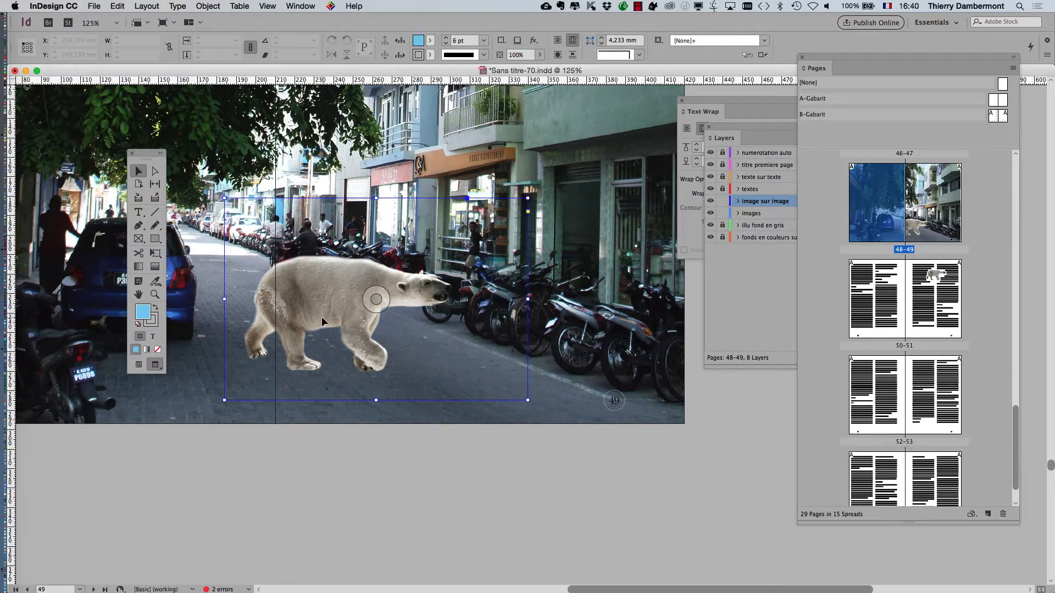
{"action": "left_click", "coordinate": [208, 6]}
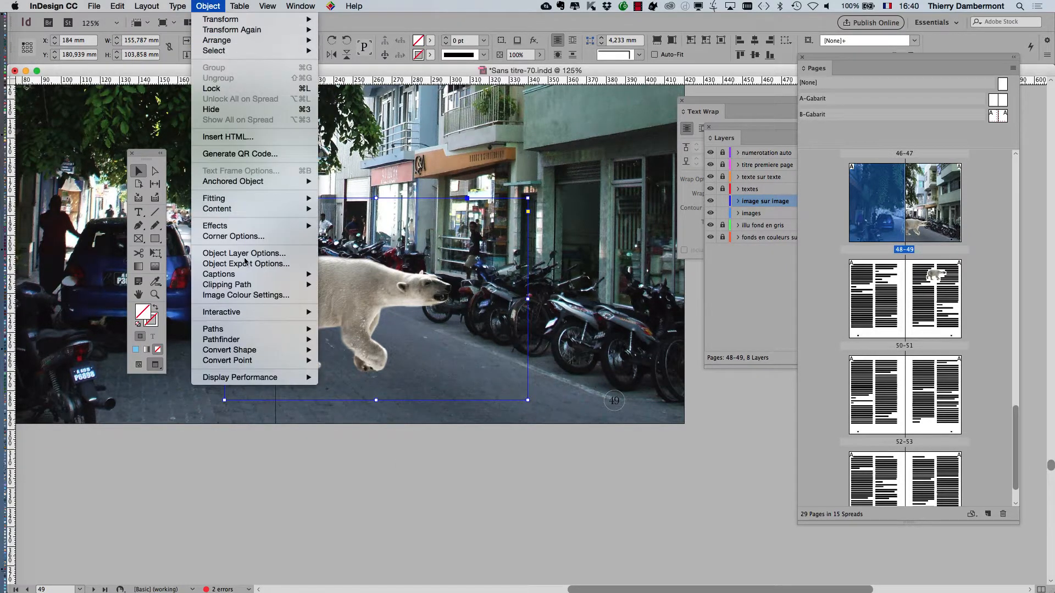
{"action": "key", "text": "a"}
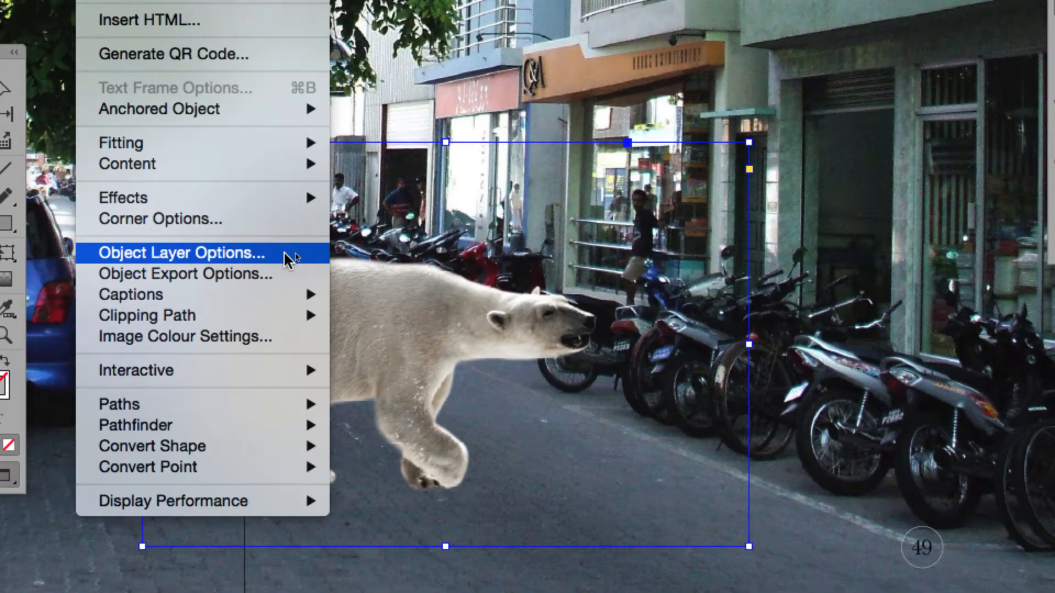
{"action": "left_click", "coordinate": [290, 258]}
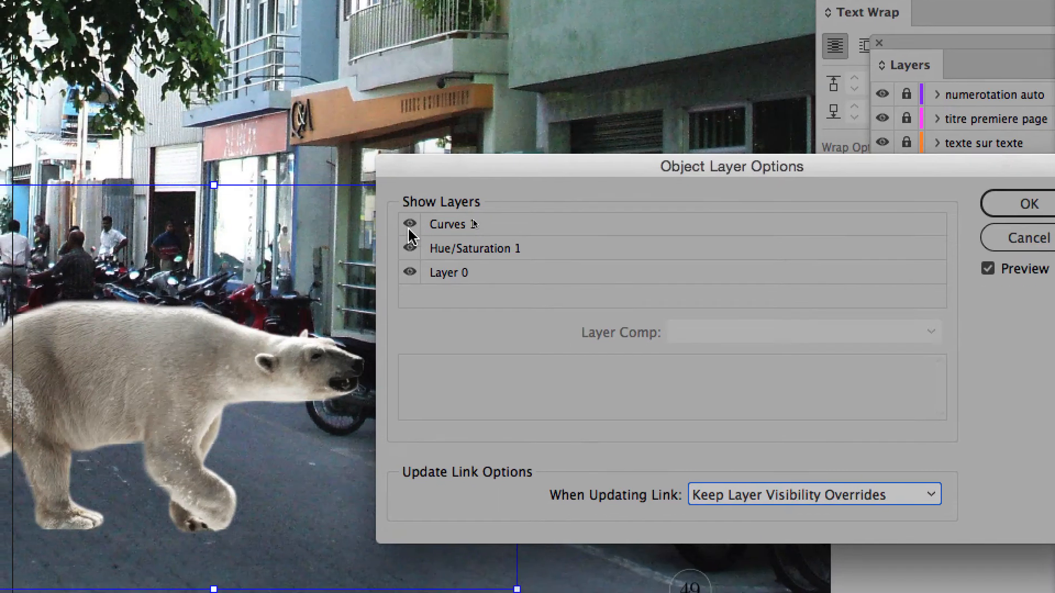
- Compare the bear with its adjustment layers shown and hidden, then apply Object Layer Options with only Curves 1 hidden
{"action": "left_click", "coordinate": [391, 265]}
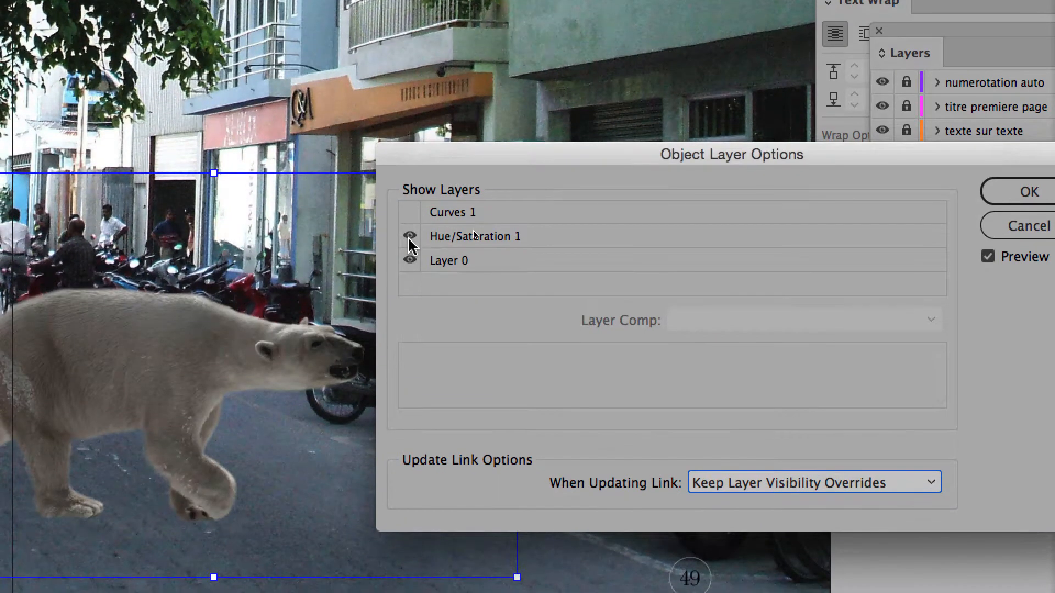
{"action": "left_click", "coordinate": [410, 248]}
{"action": "left_click", "coordinate": [408, 239]}
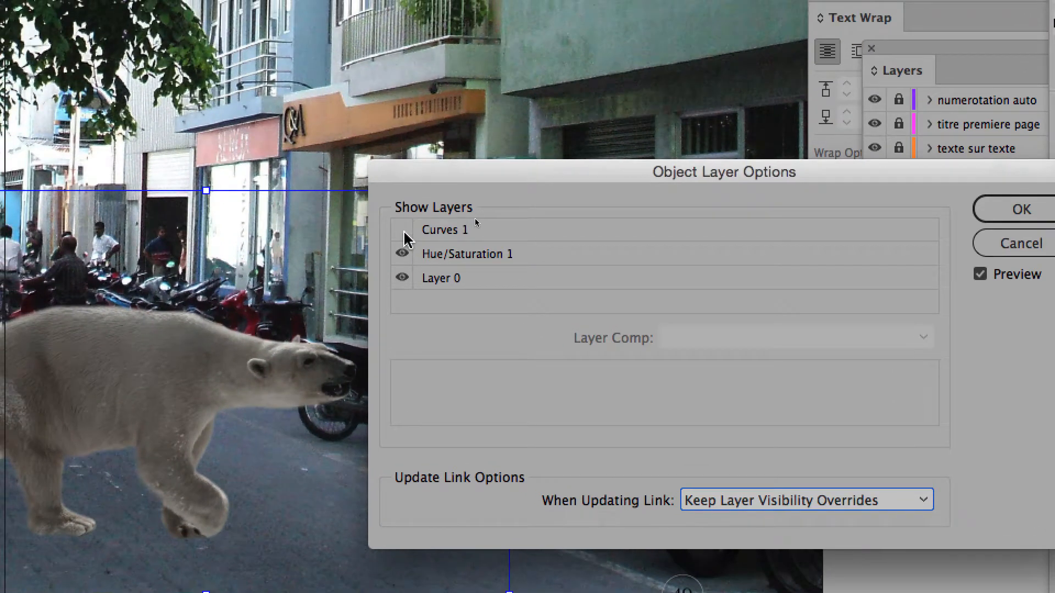
{"action": "left_click", "coordinate": [403, 231]}
{"action": "left_click", "coordinate": [403, 231]}
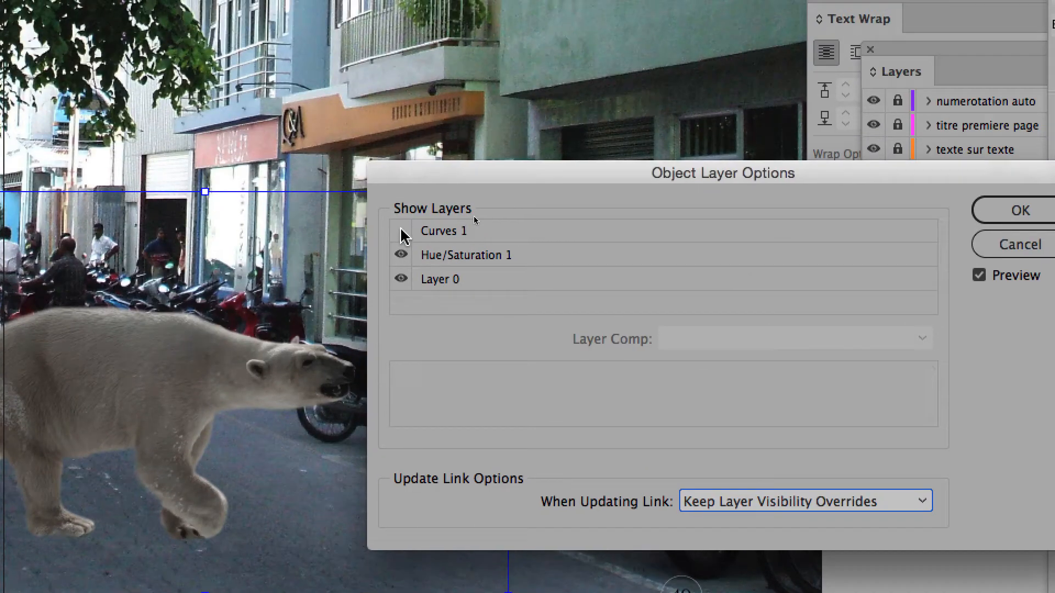
{"action": "left_click", "coordinate": [414, 208]}
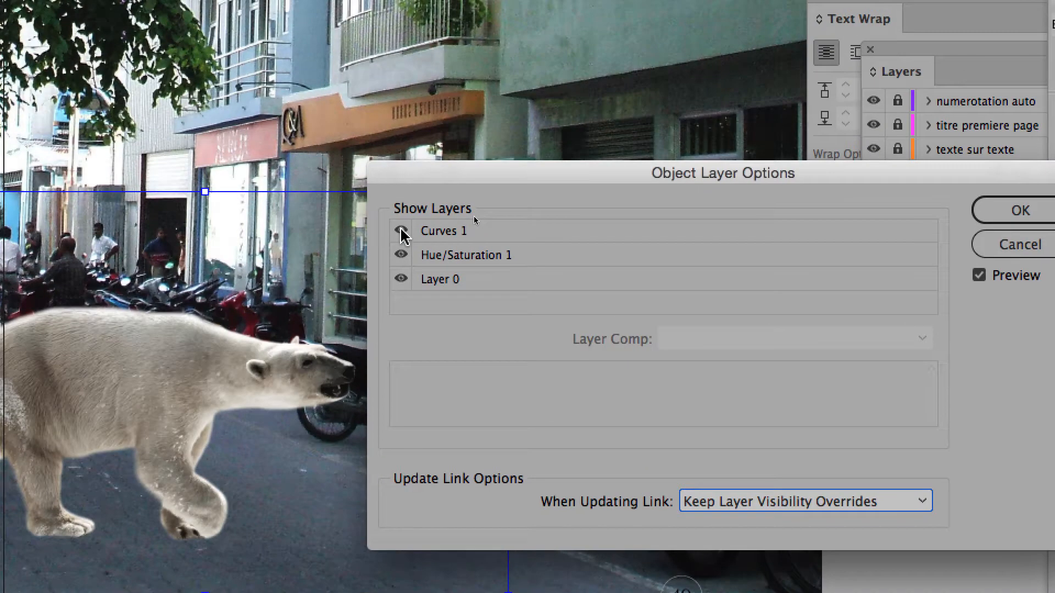
{"action": "left_click", "coordinate": [414, 207]}
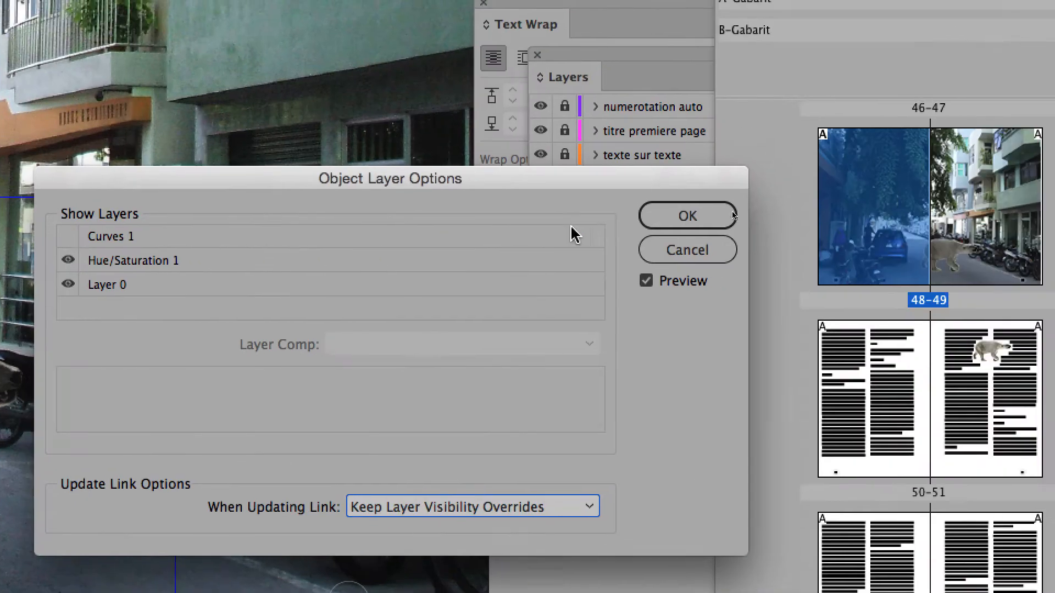
{"action": "left_click", "coordinate": [1020, 211]}
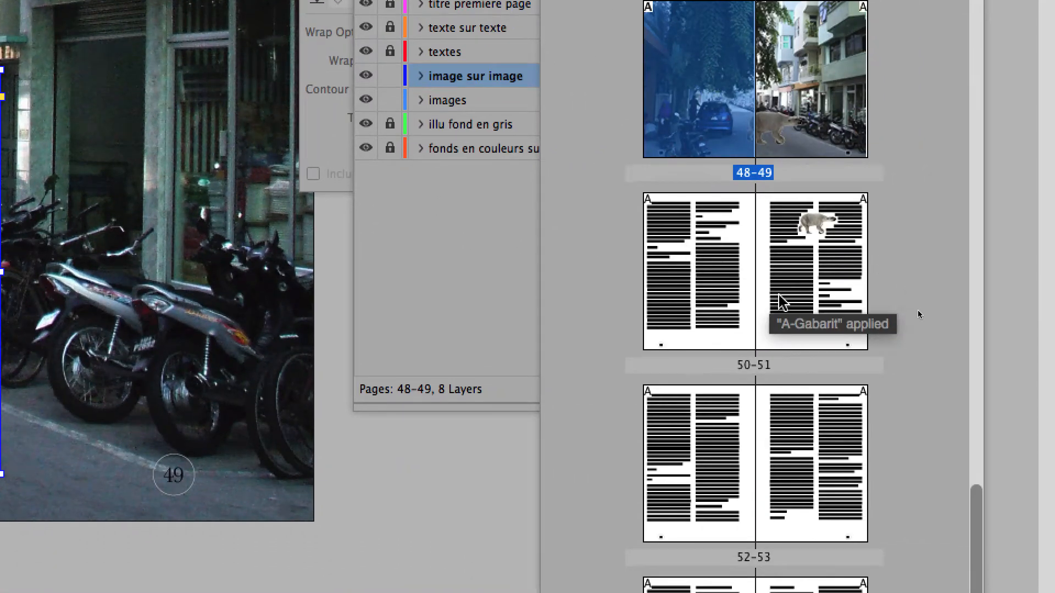
- Go to page 51 and examine the bear placed in the text to compare it with the street version
{"action": "left_click", "coordinate": [785, 297]}
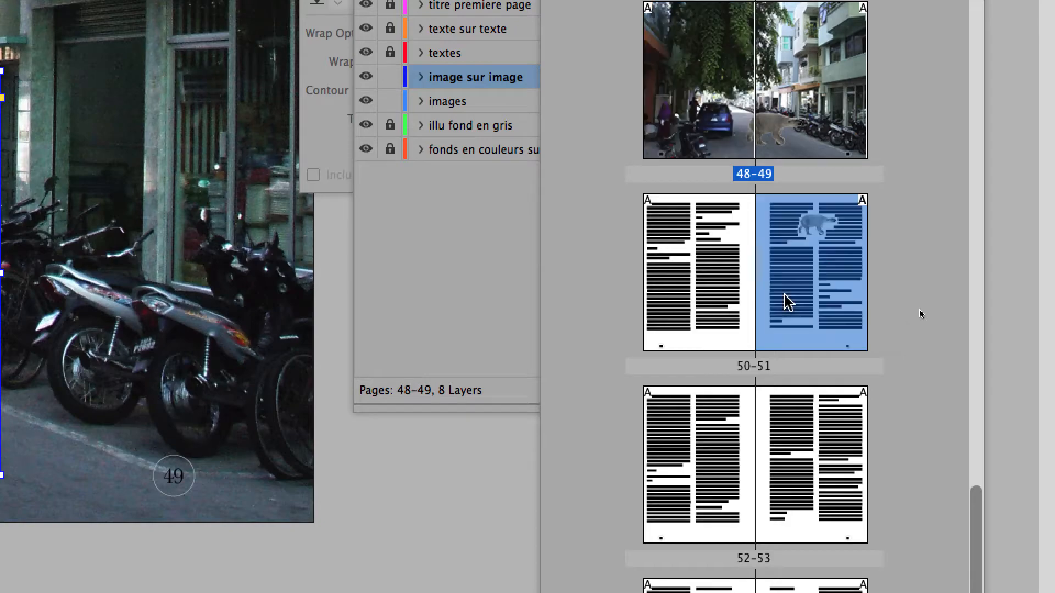
{"action": "double_click", "coordinate": [787, 301]}
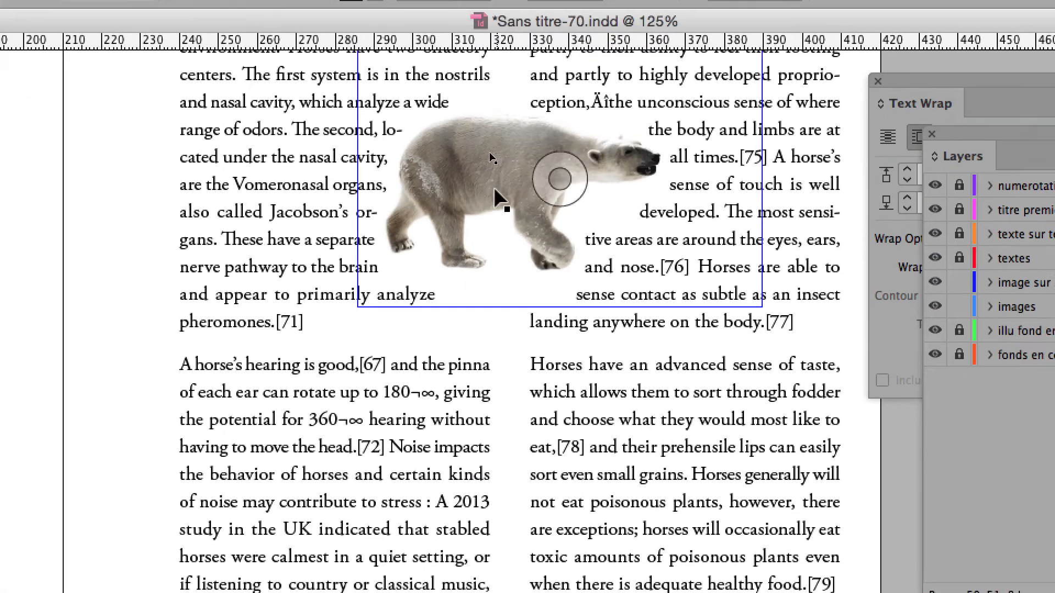
{"action": "scroll", "coordinate": [599, 214], "scroll_direction": "up", "scroll_amount": 2}
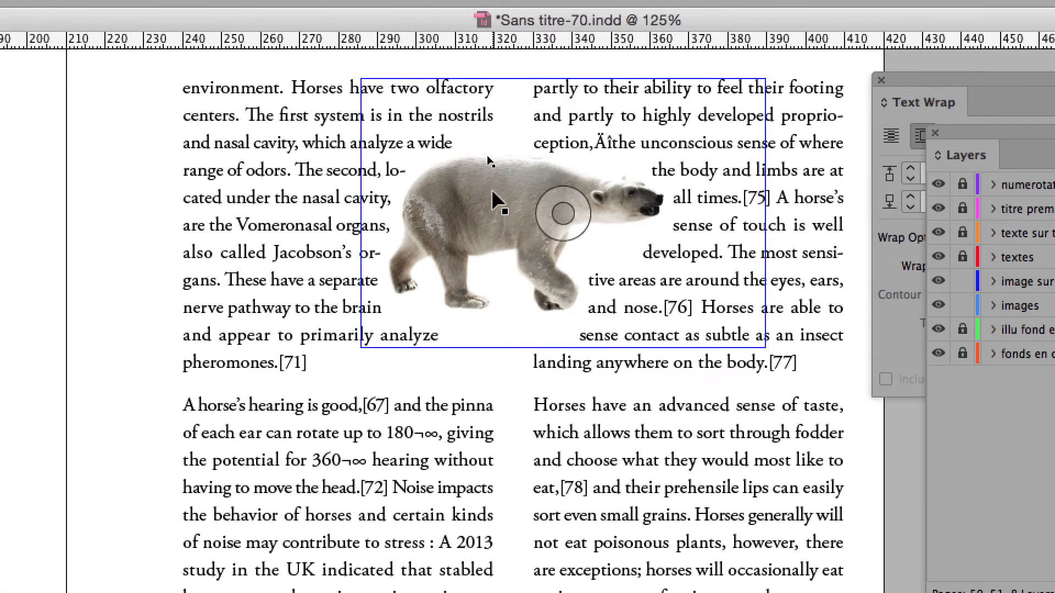
{"action": "scroll", "coordinate": [599, 215], "scroll_direction": "up", "scroll_amount": 1}
{"action": "scroll", "coordinate": [494, 192], "scroll_direction": "up", "scroll_amount": 1}
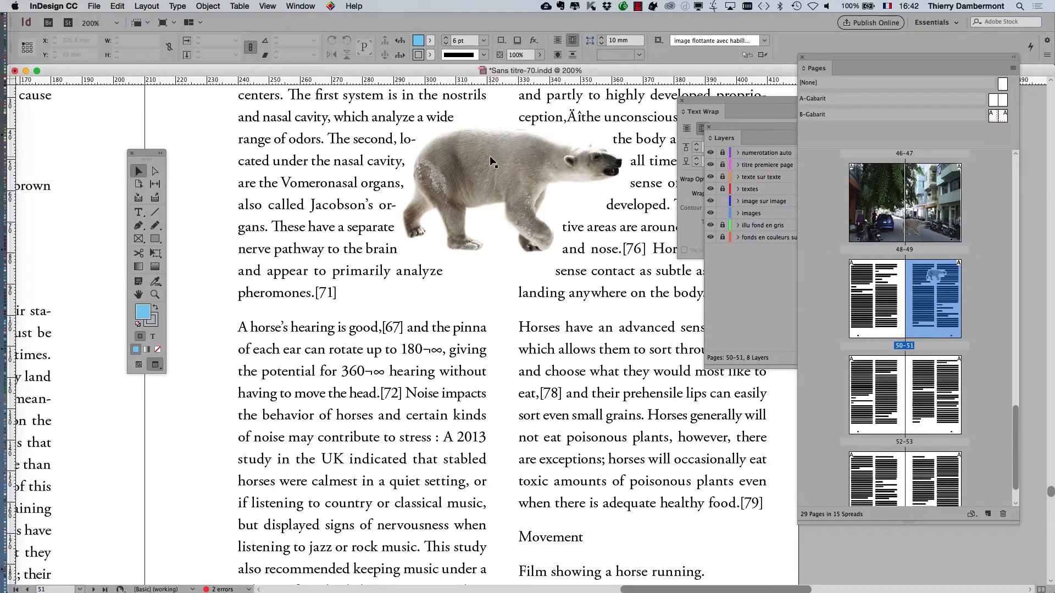
{"action": "scroll", "coordinate": [494, 177], "scroll_direction": "down", "scroll_amount": 2}
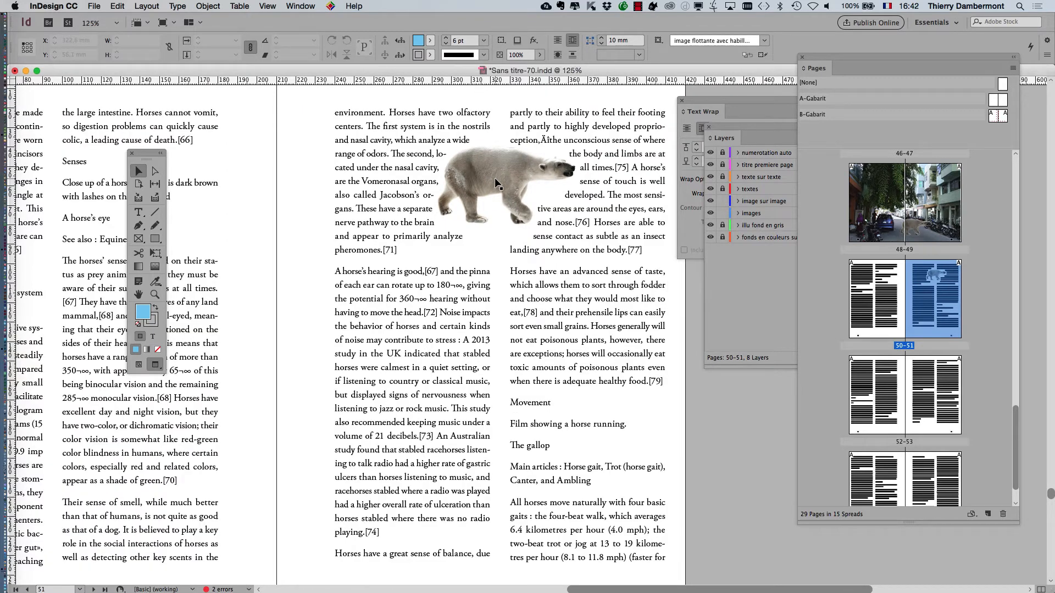